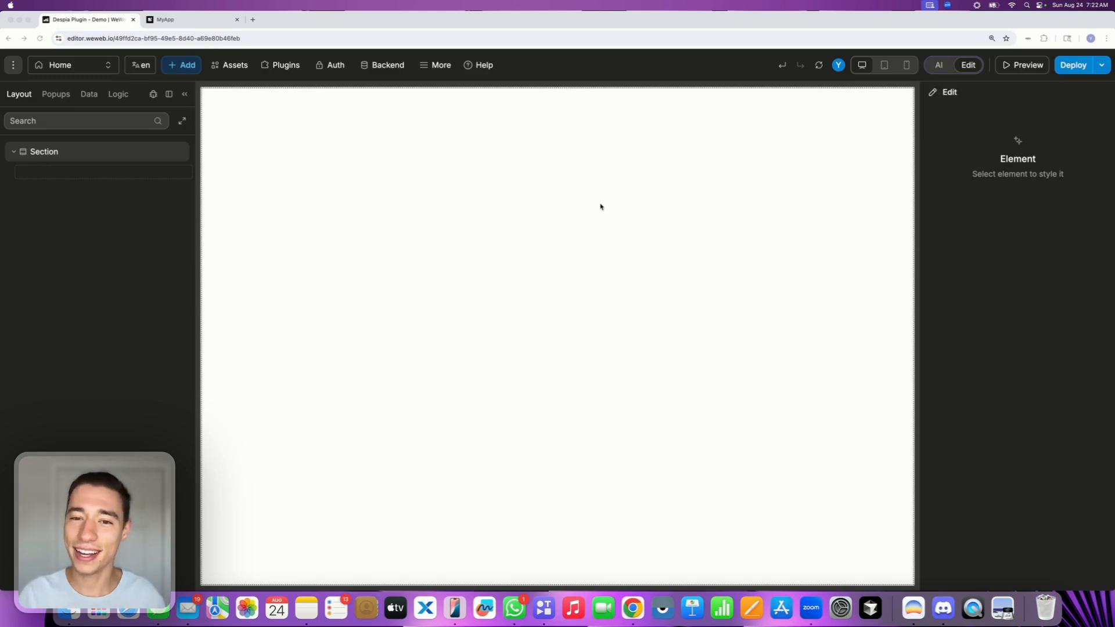
Review the project's available libraries and the library marketplace
left_click(570, 303)
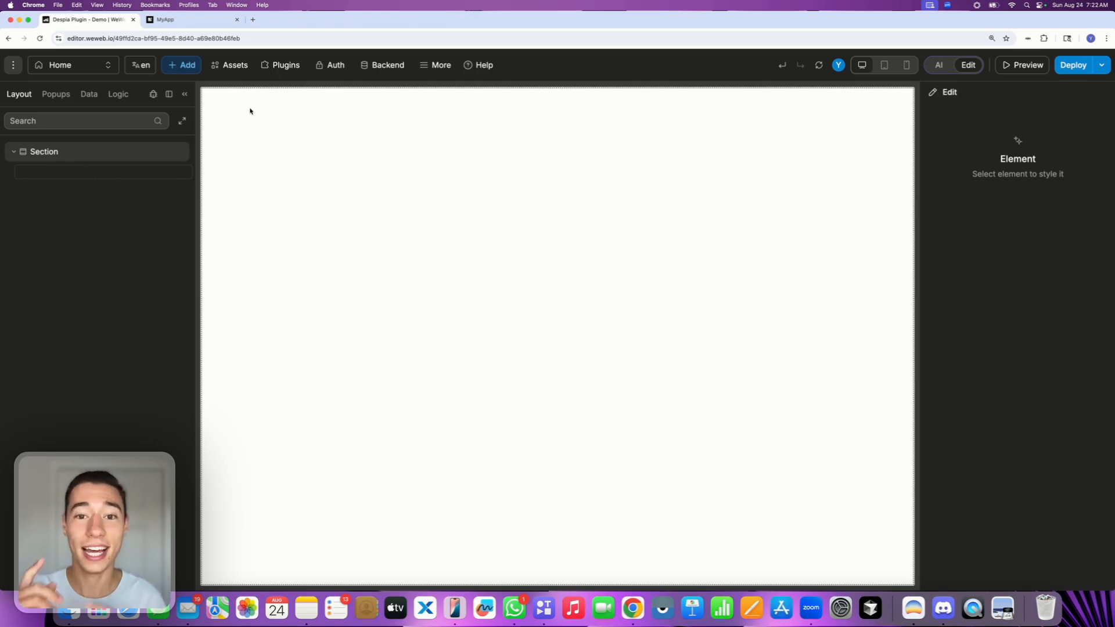
left_click(239, 68)
left_click(169, 109)
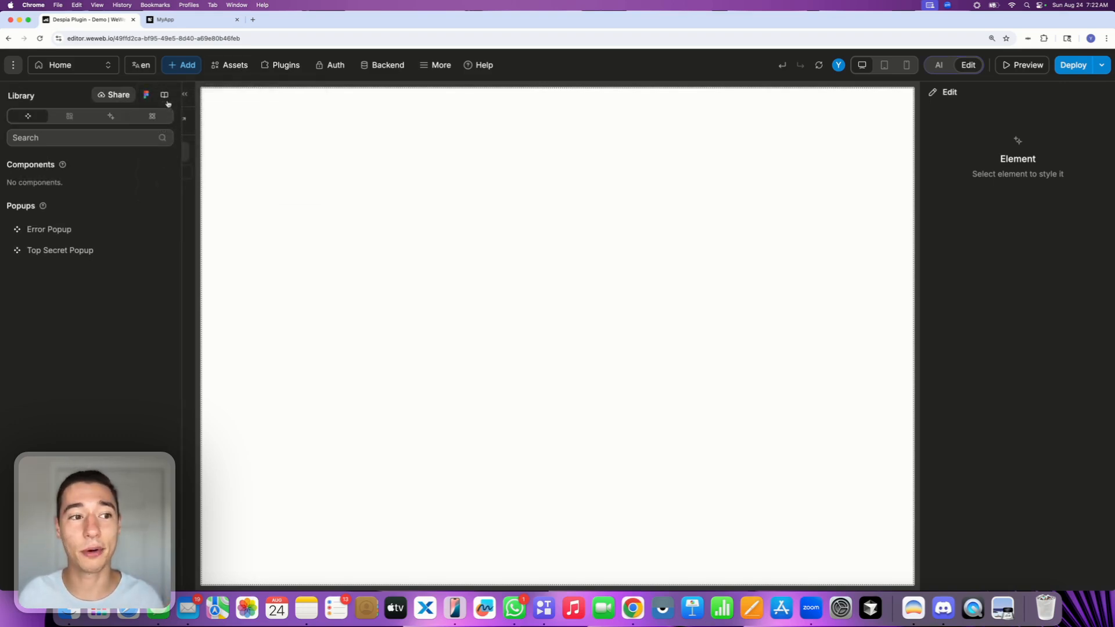
left_click(165, 96)
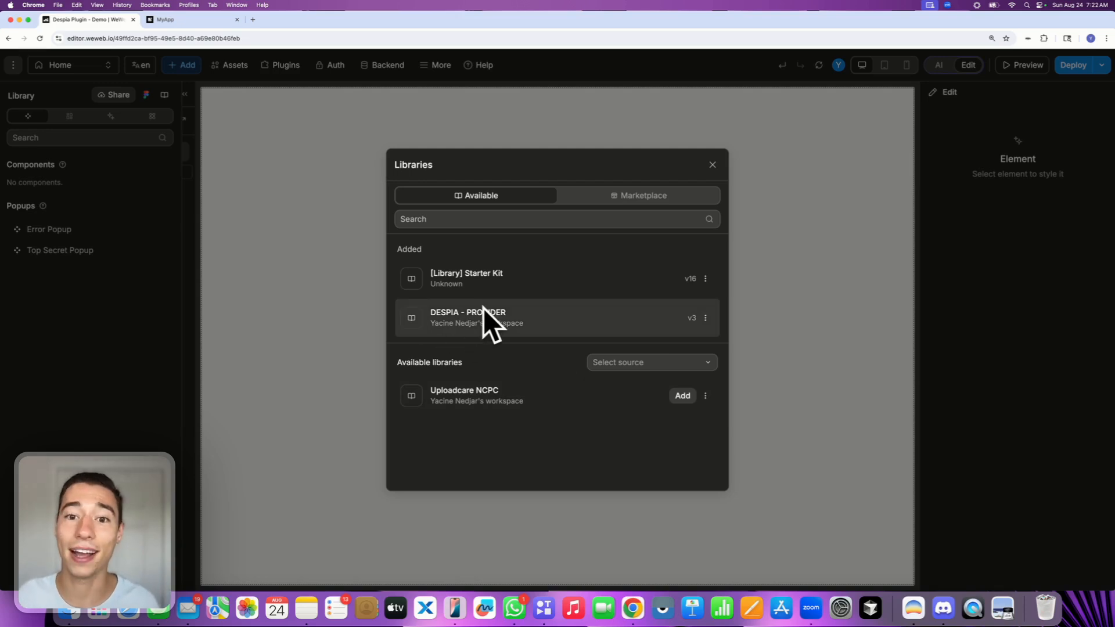
left_click(683, 198)
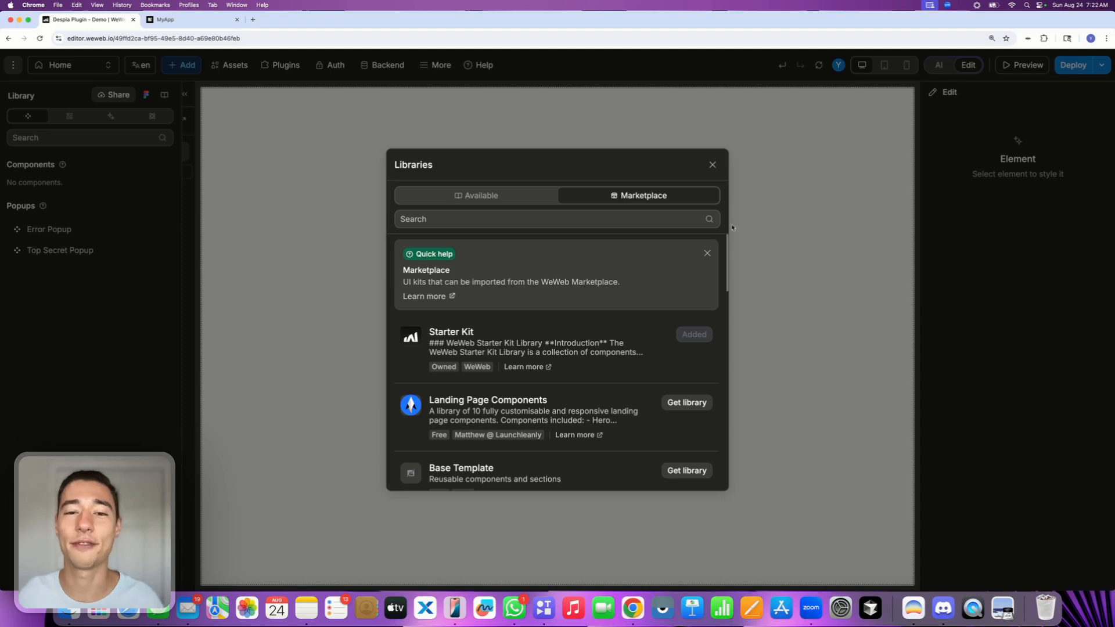
left_click(712, 165)
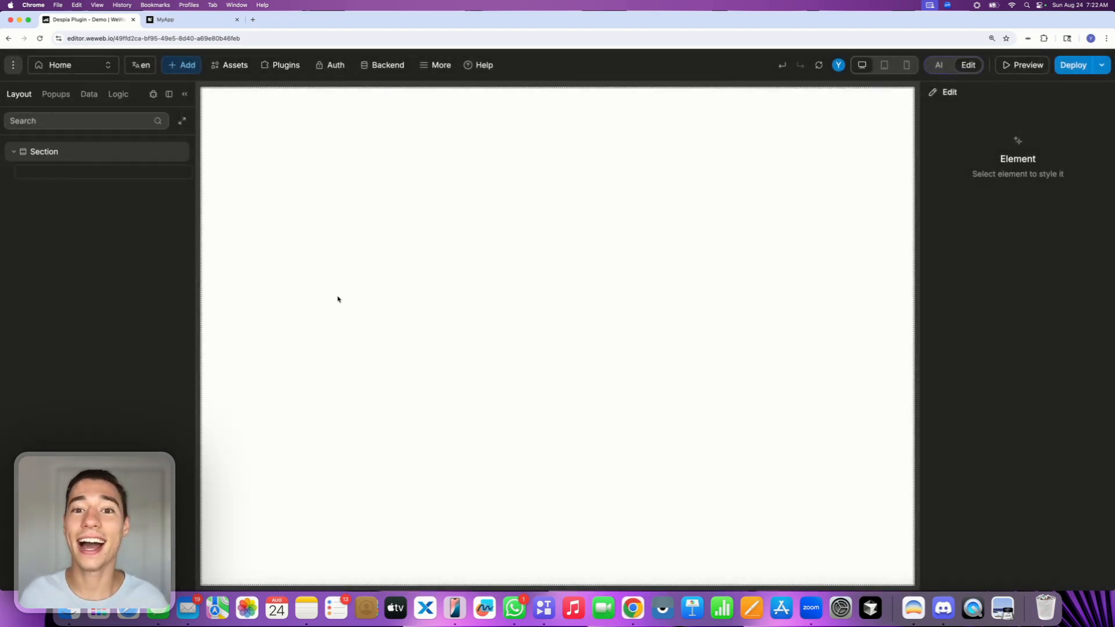
Add the Despia Plugin component from the DESPIA - PROVIDER library to the page's Section
left_click(180, 66)
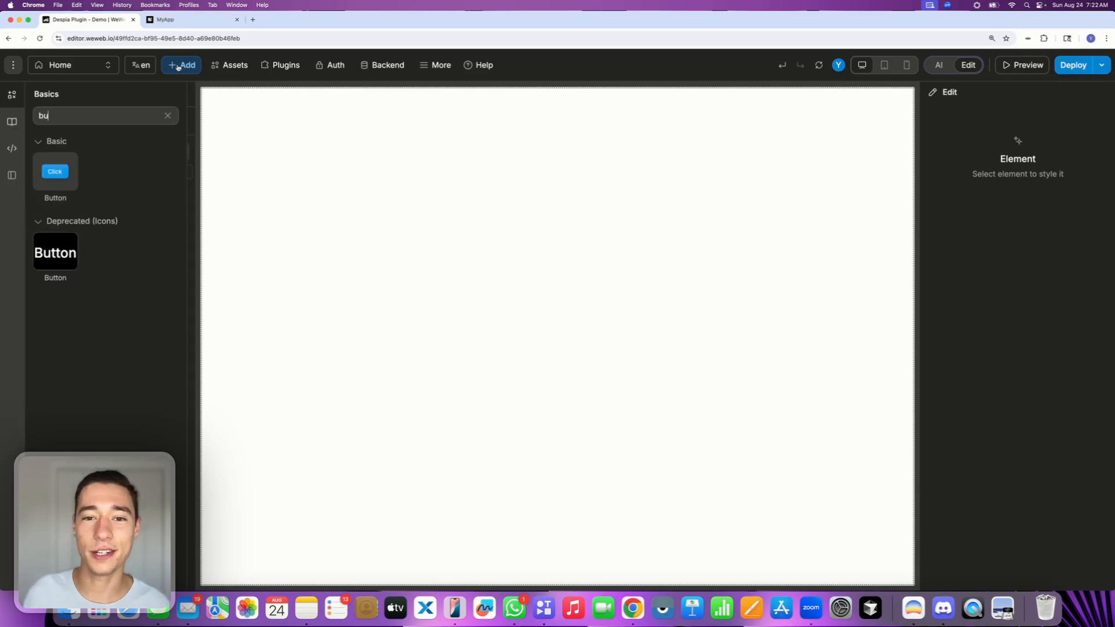
left_click(11, 122)
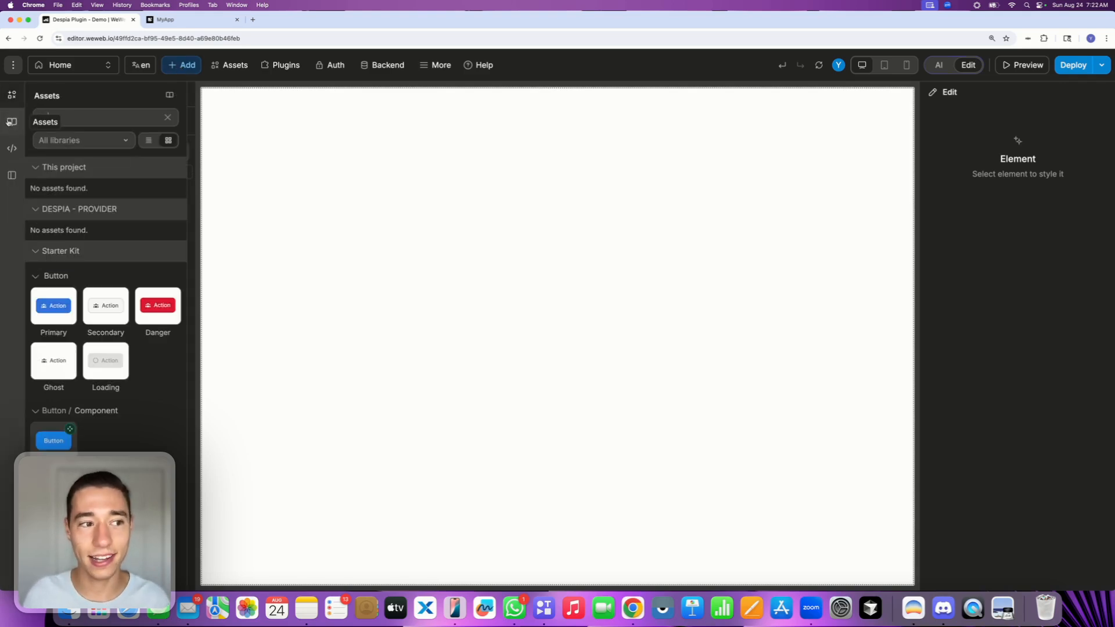
left_click(168, 117)
mouse_move(49, 261)
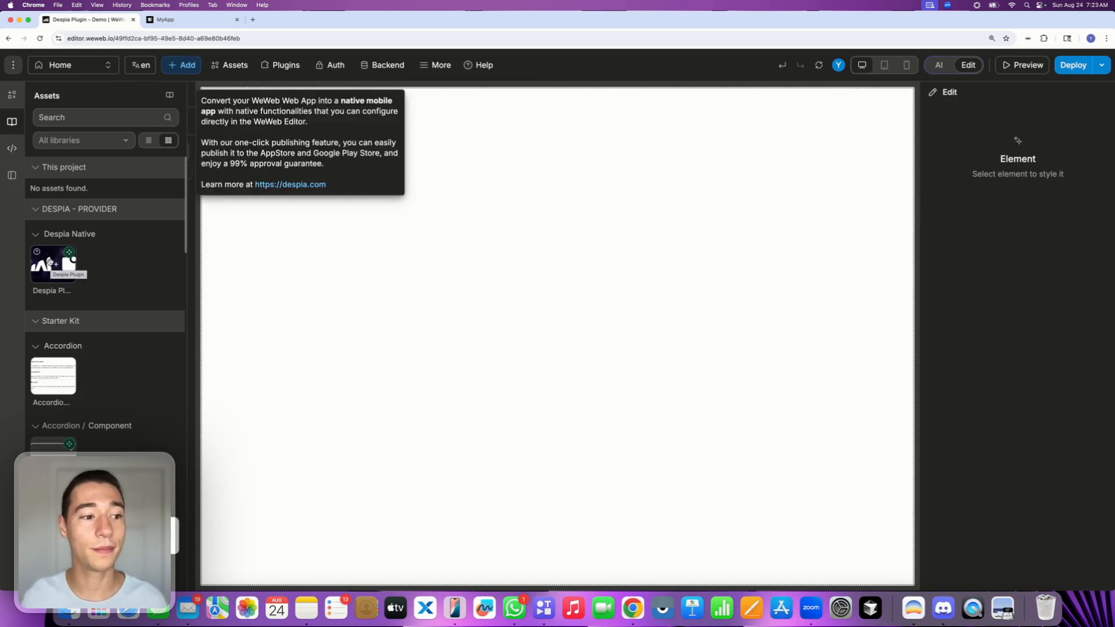
left_click_drag(50, 261, 286, 105)
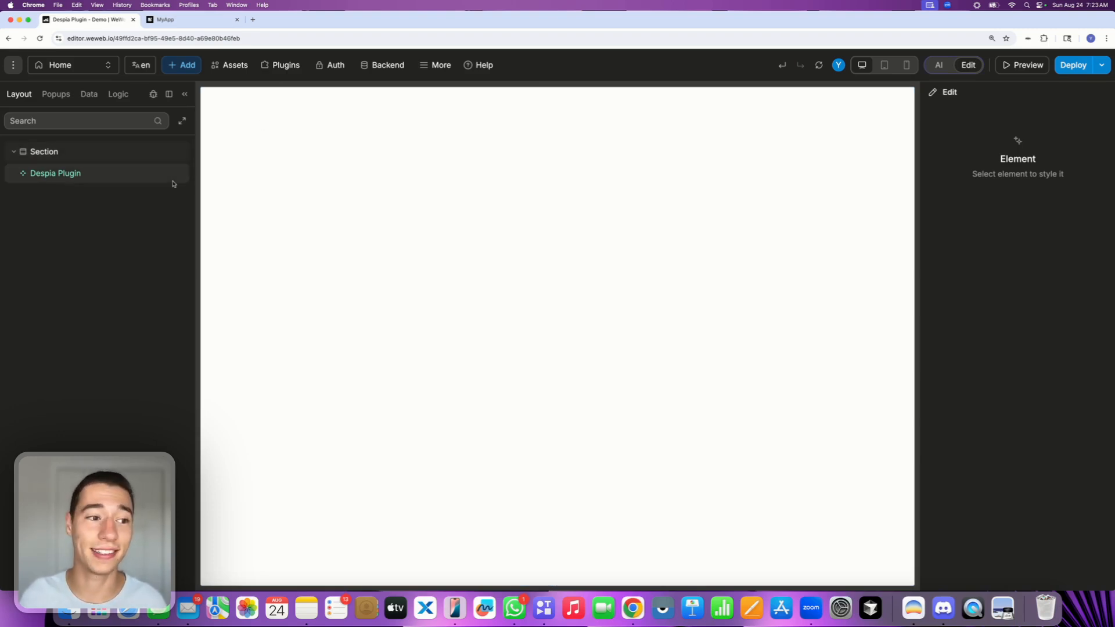
Add a basic Button element to the Section and place it below the Despia Plugin component
left_click(101, 152)
left_click(186, 66)
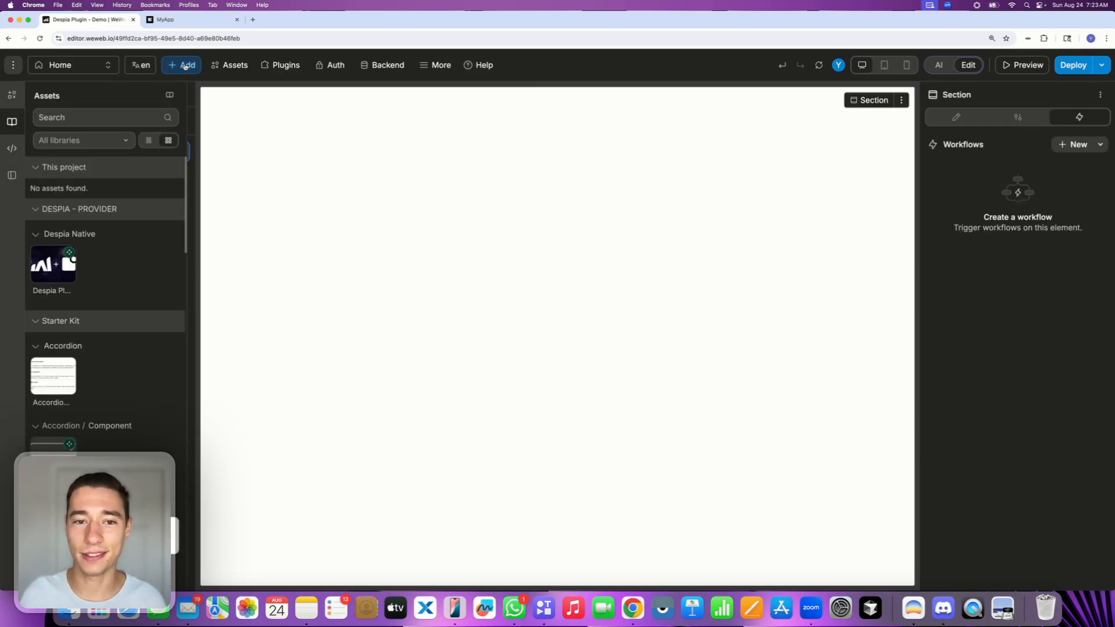
left_click(50, 116)
type("bu")
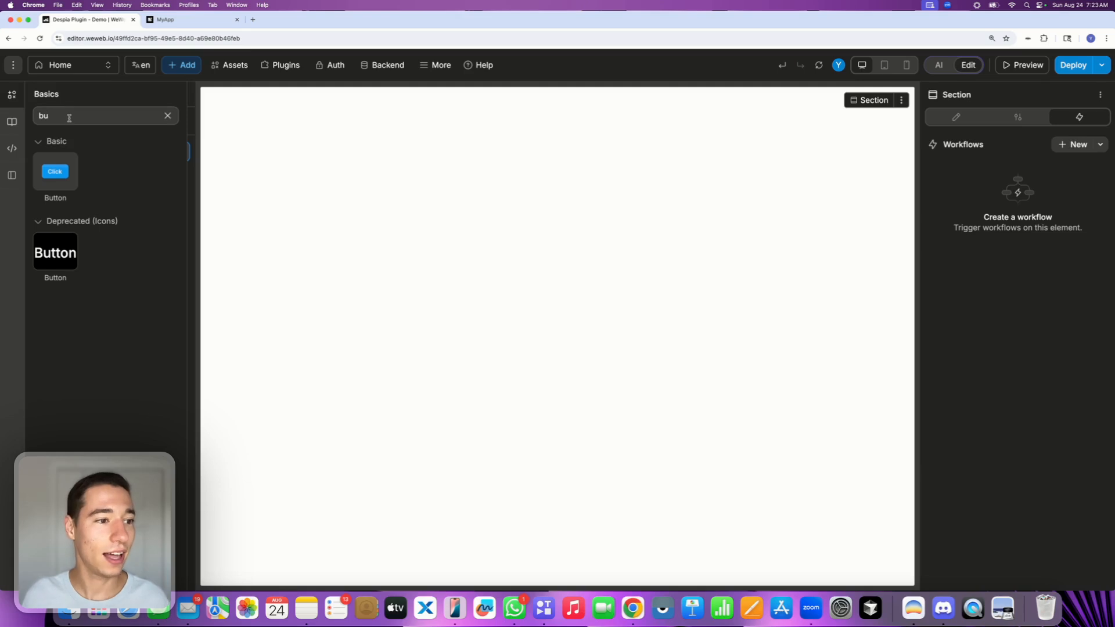
left_click_drag(42, 165, 356, 276)
left_click(40, 173)
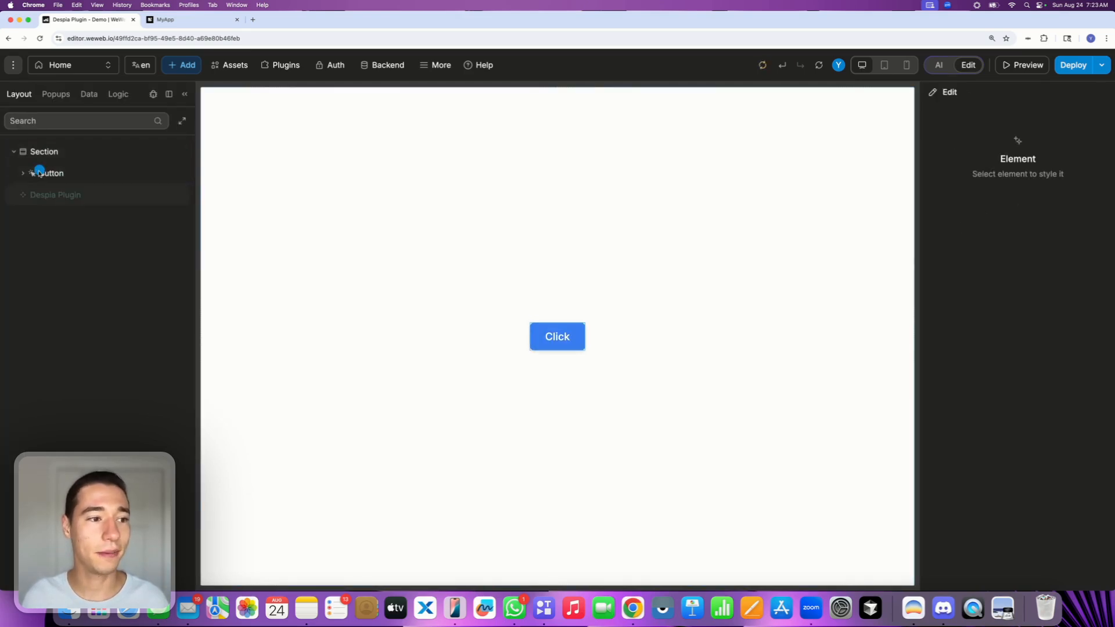
left_click(33, 195)
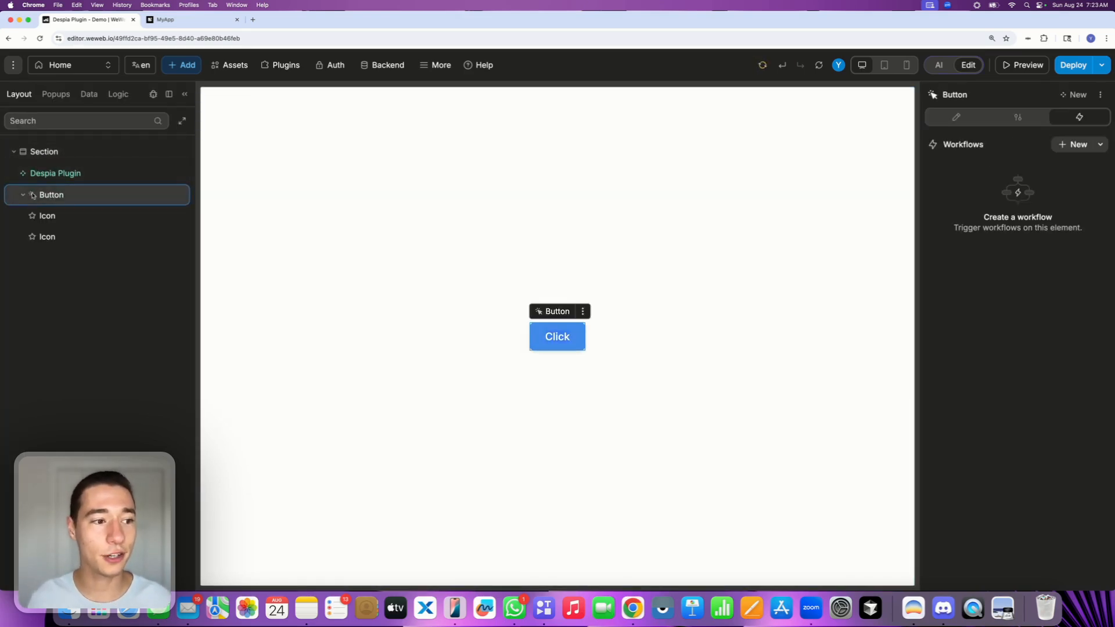
left_click(23, 195)
Change the button's text to "On"
double_click(547, 337)
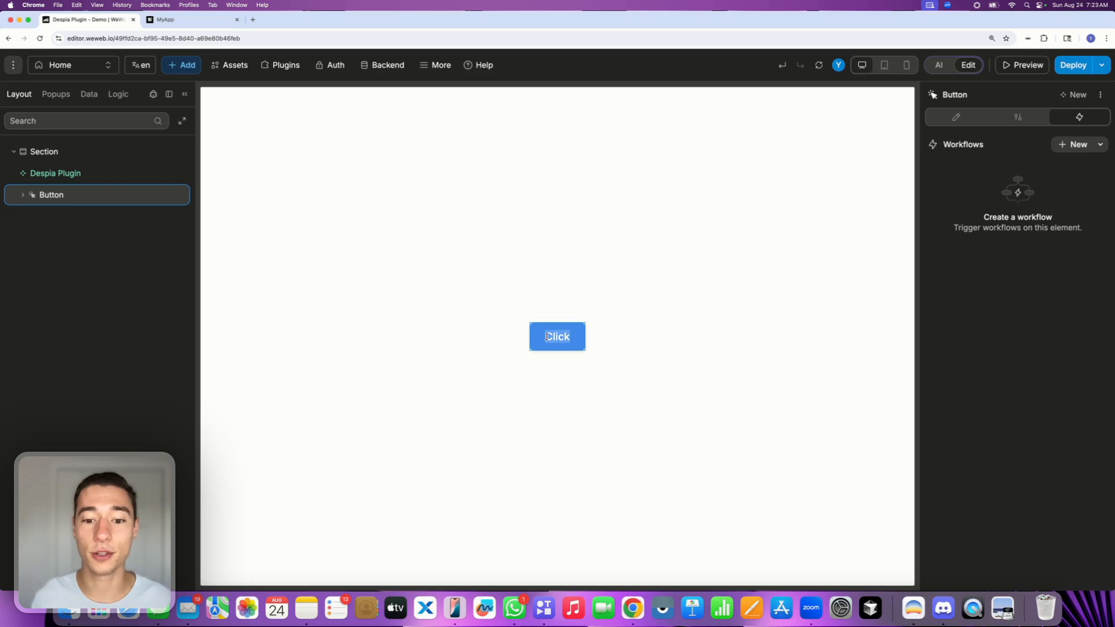
type("On")
left_click(745, 335)
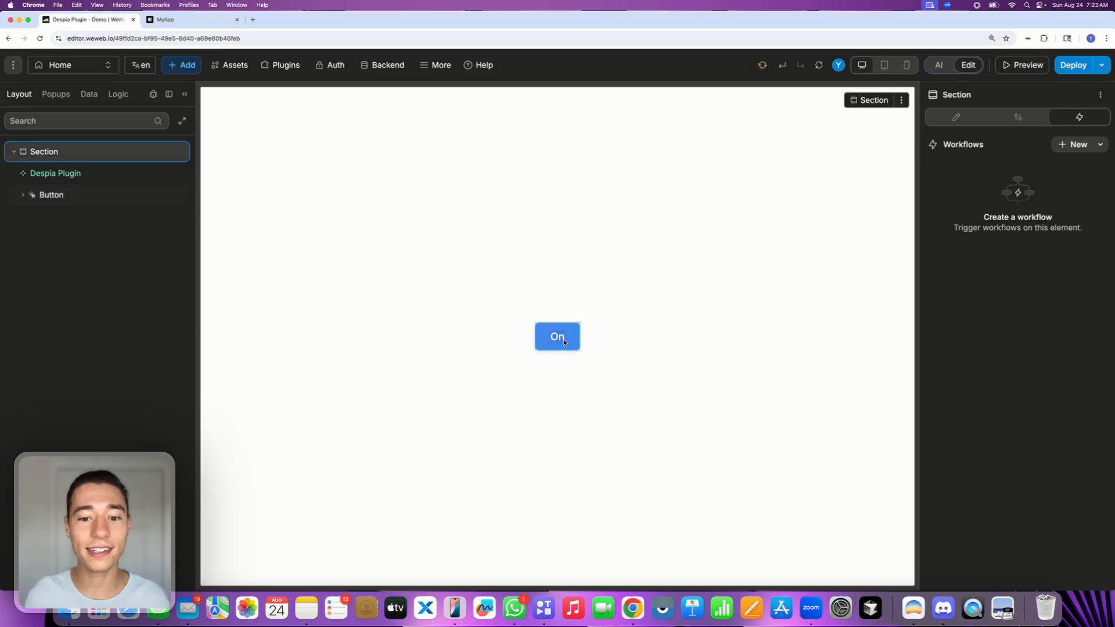
Create an On click workflow for the On button with an Execute component action step
left_click(559, 337)
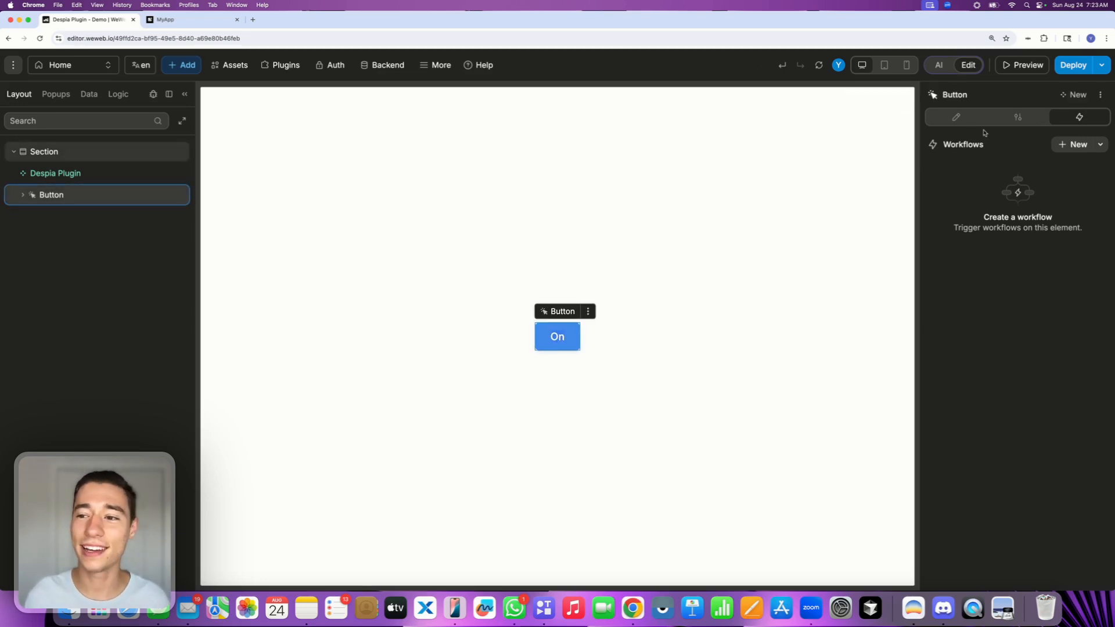
left_click(1076, 148)
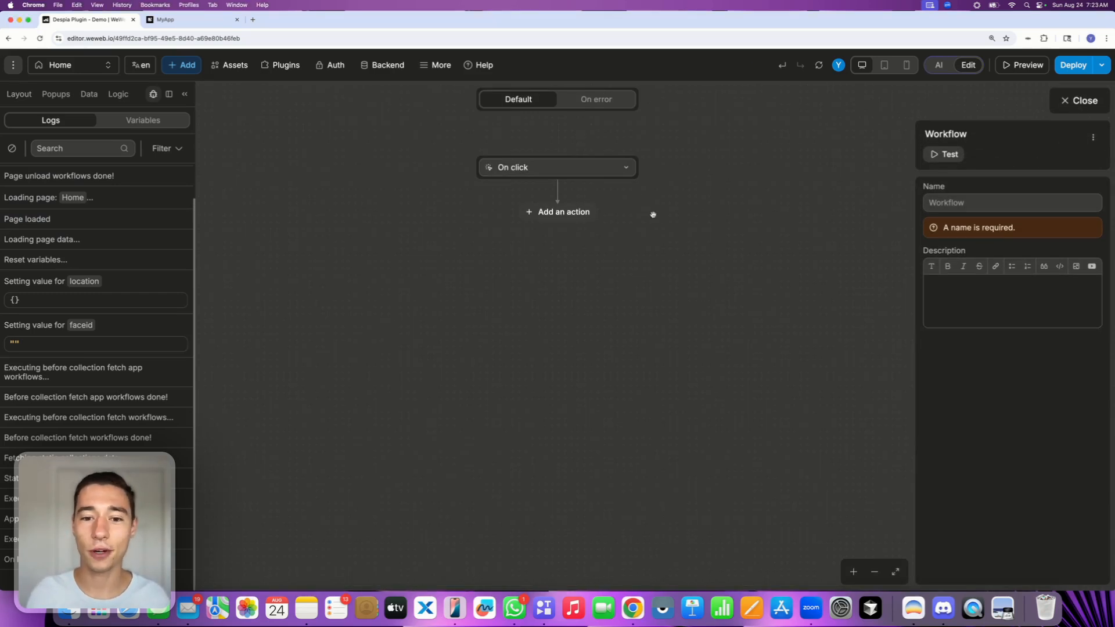
left_click(559, 213)
type("exec")
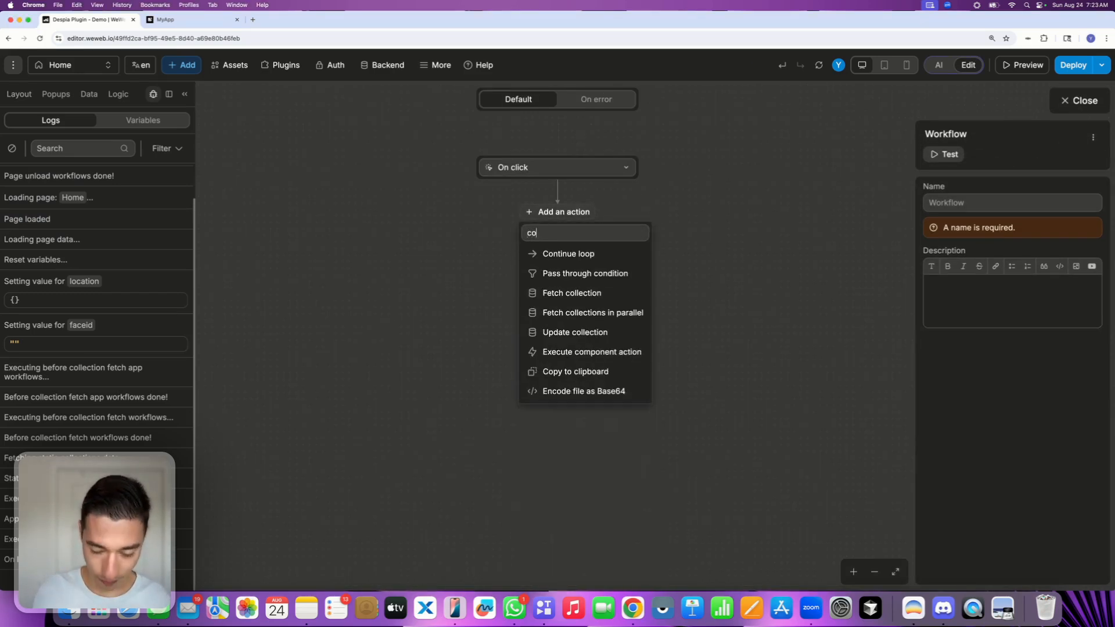
left_click(580, 253)
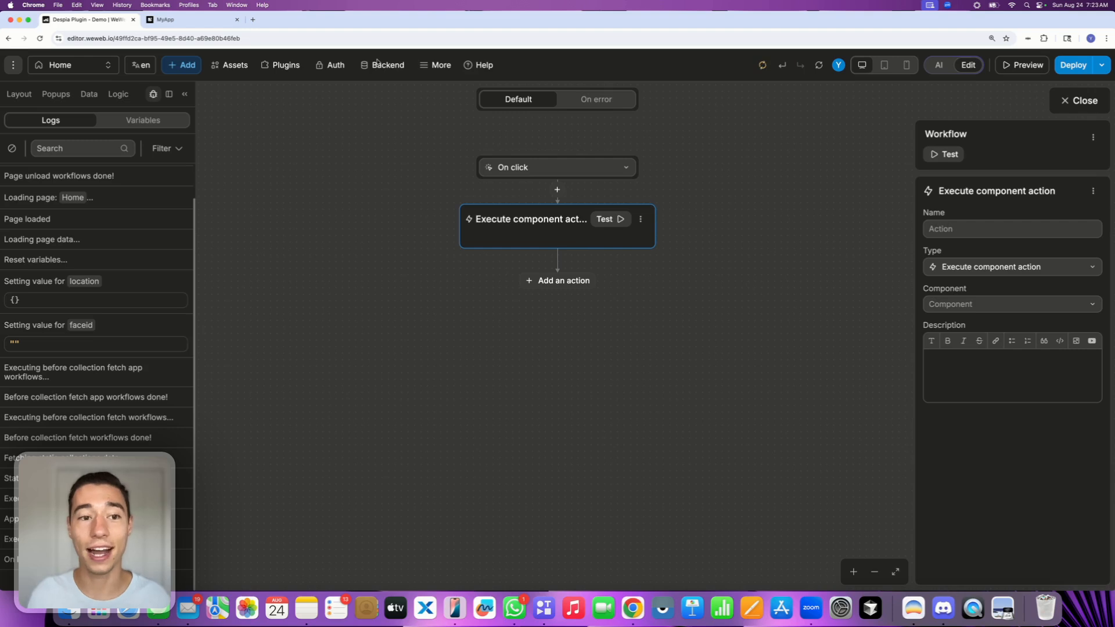
Configure the action to run the Despia Plugin's Set Scanning Mode (No Callback) with mode "on", and close the workflow
left_click(956, 306)
left_click(966, 329)
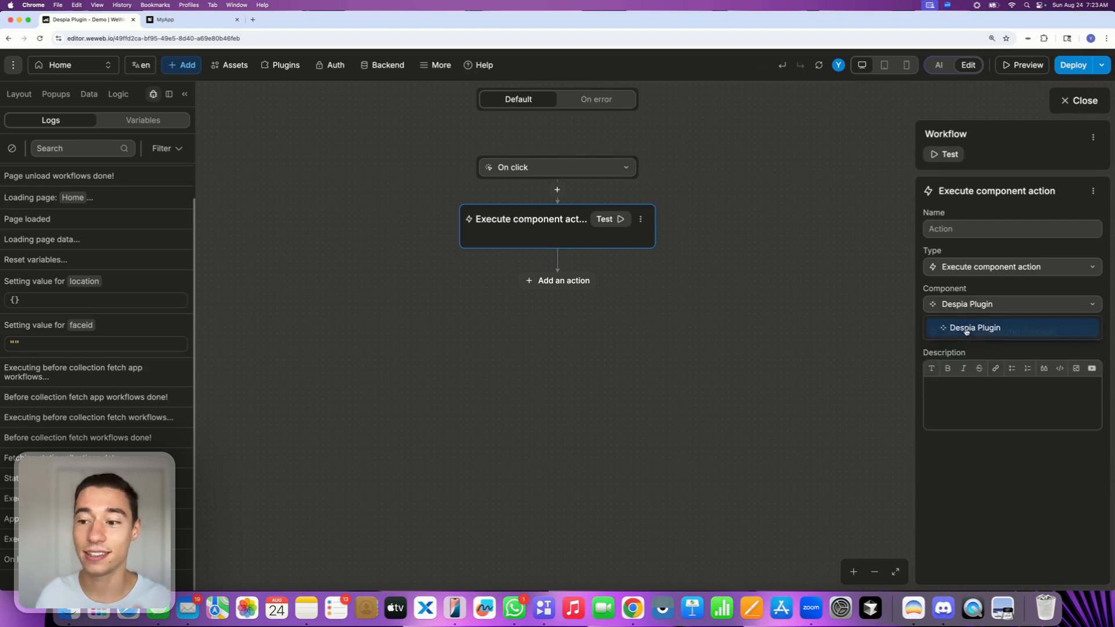
left_click(967, 332)
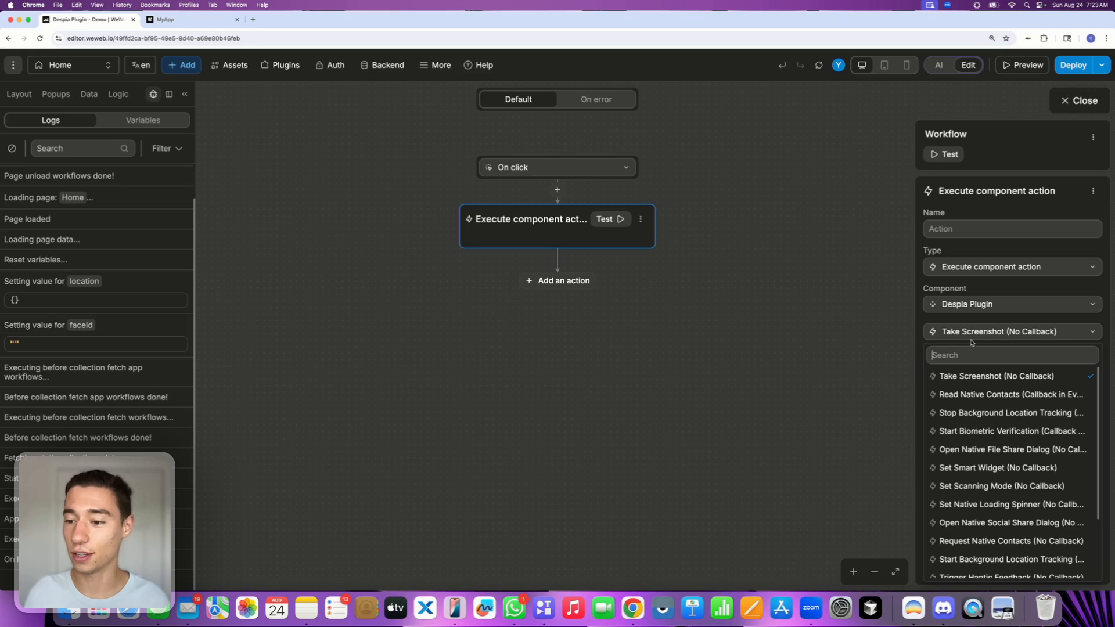
type("scan")
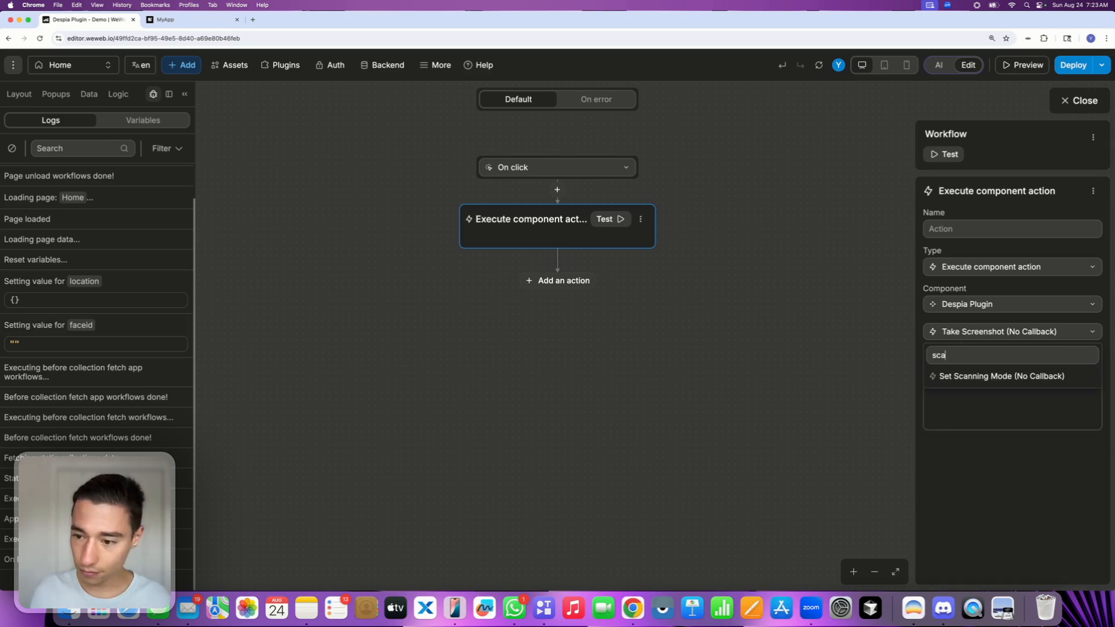
left_click(1014, 379)
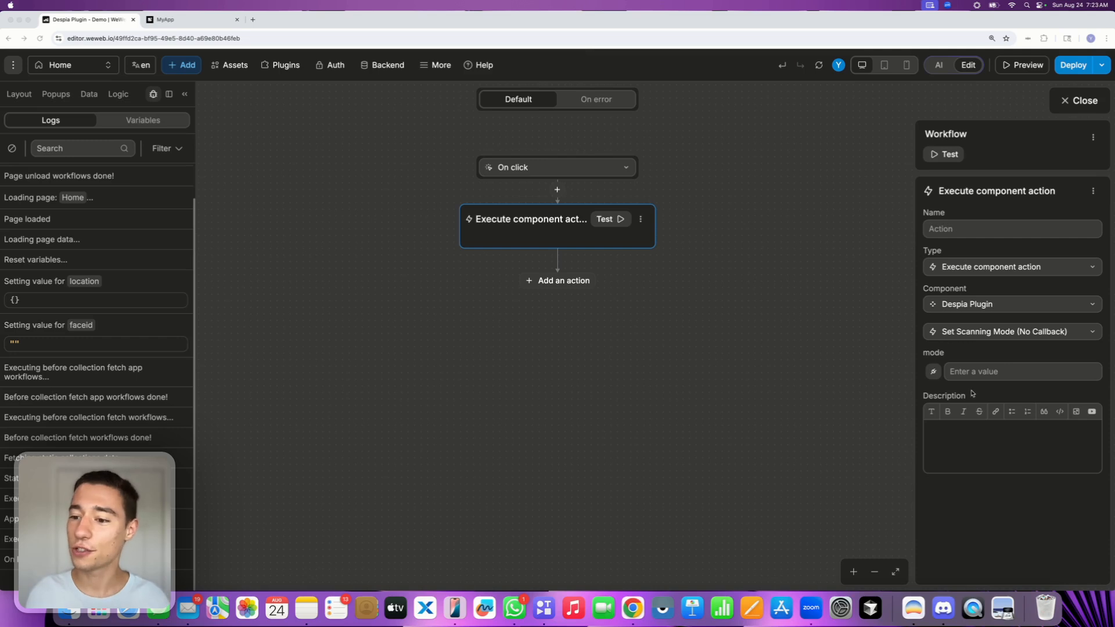
left_click(964, 369)
type("on")
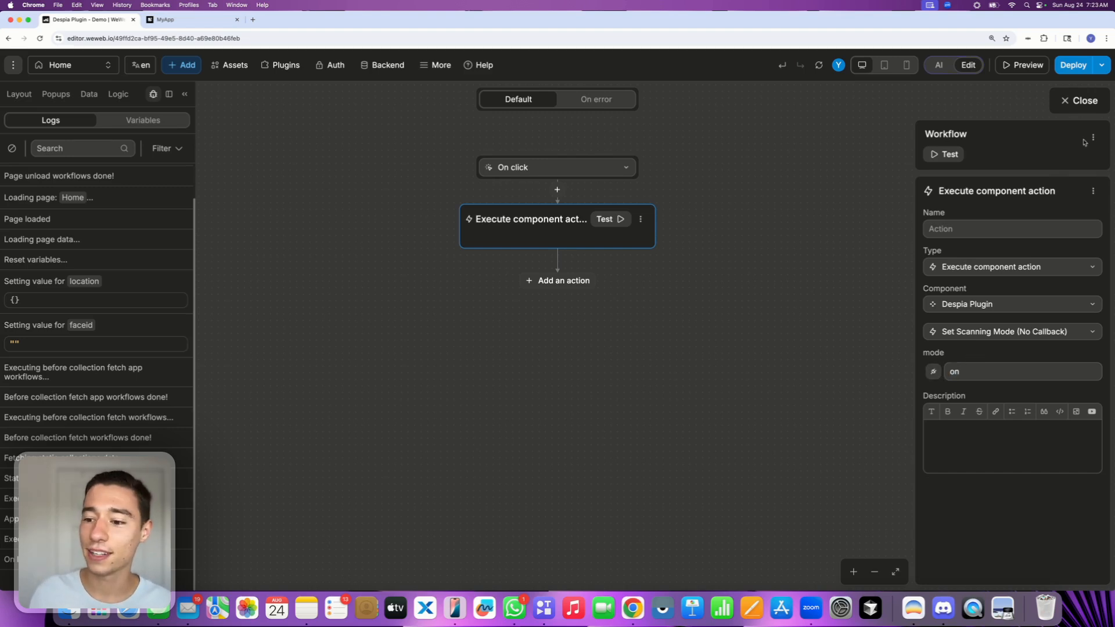
left_click(1077, 101)
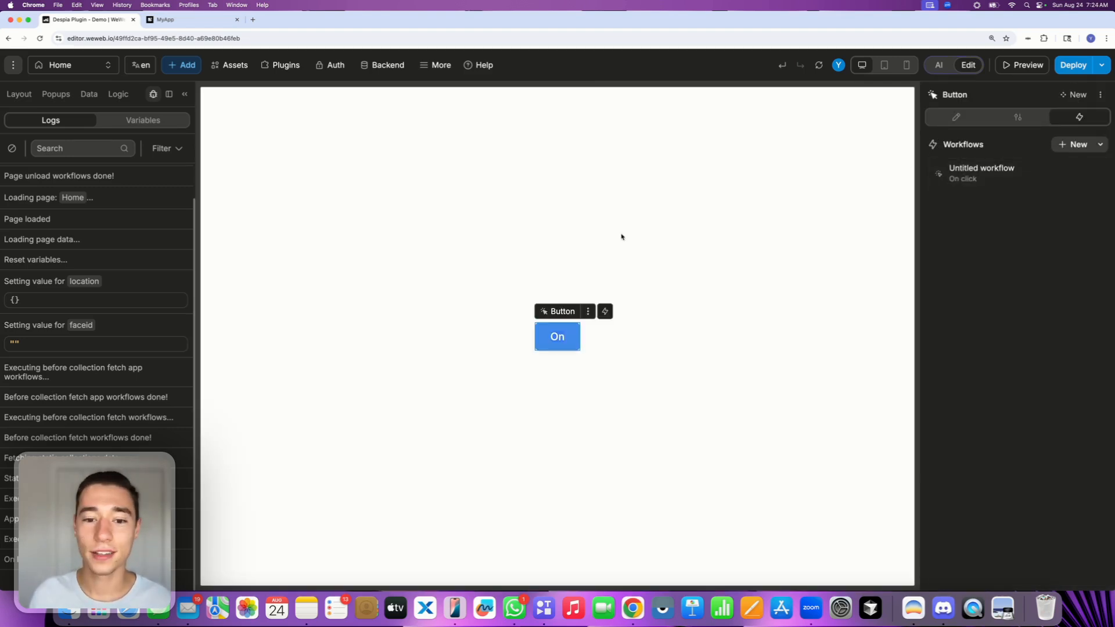
Duplicate the On button and change the copy's text to "Off"
left_click(299, 143)
left_click(558, 335)
right_click(558, 336)
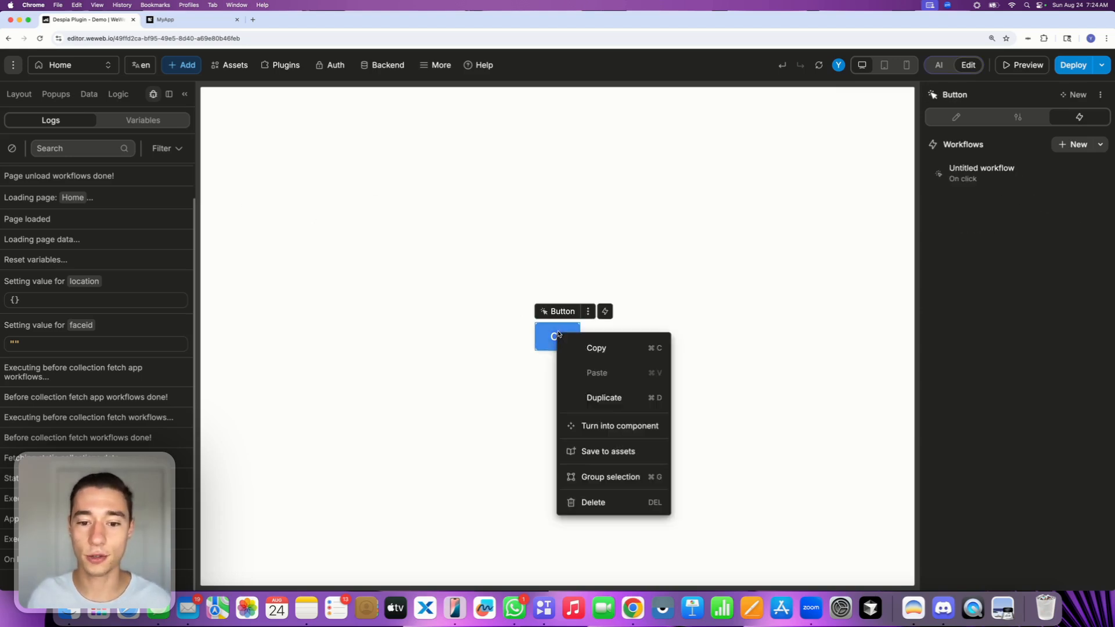
left_click(584, 395)
double_click(554, 354)
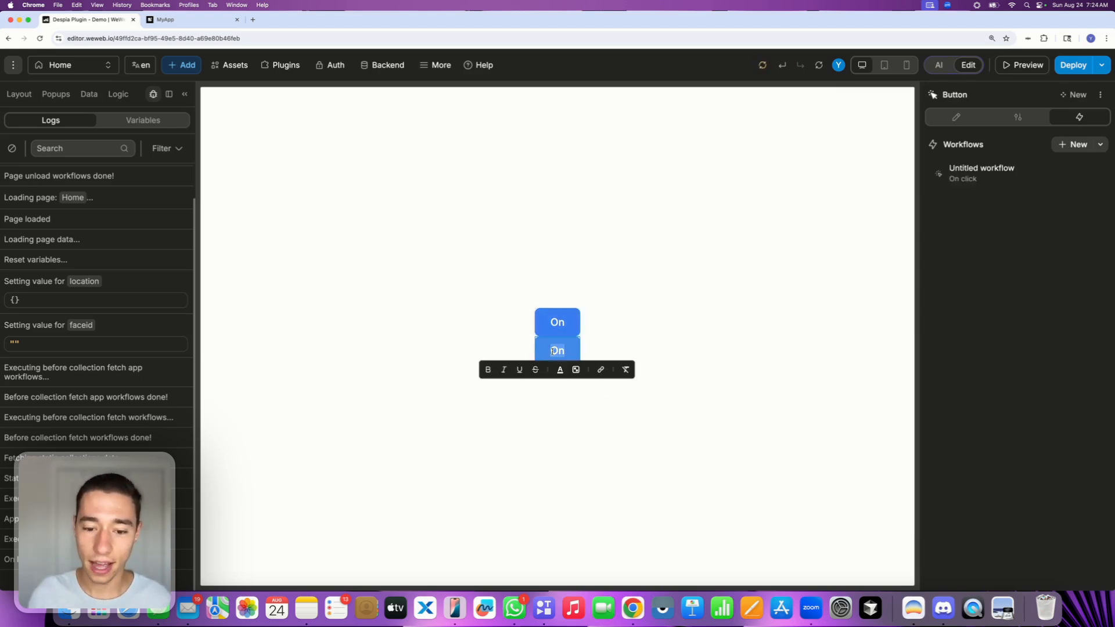
type("Off")
left_click(725, 301)
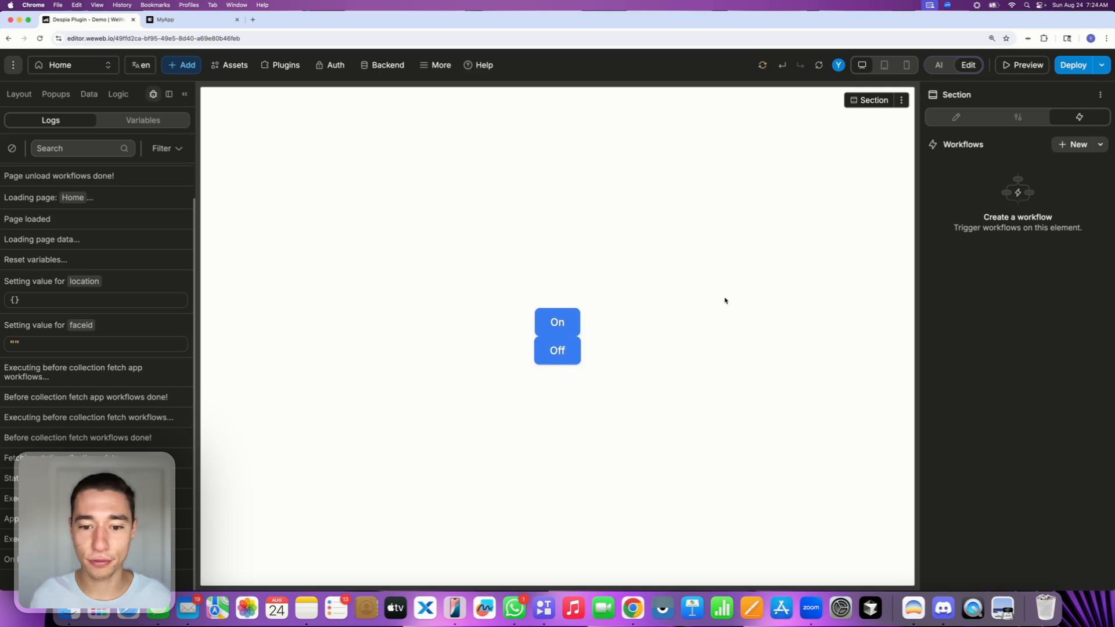
Set the scanning mode to "off" in the Off button's click workflow, and close it
left_click(558, 355)
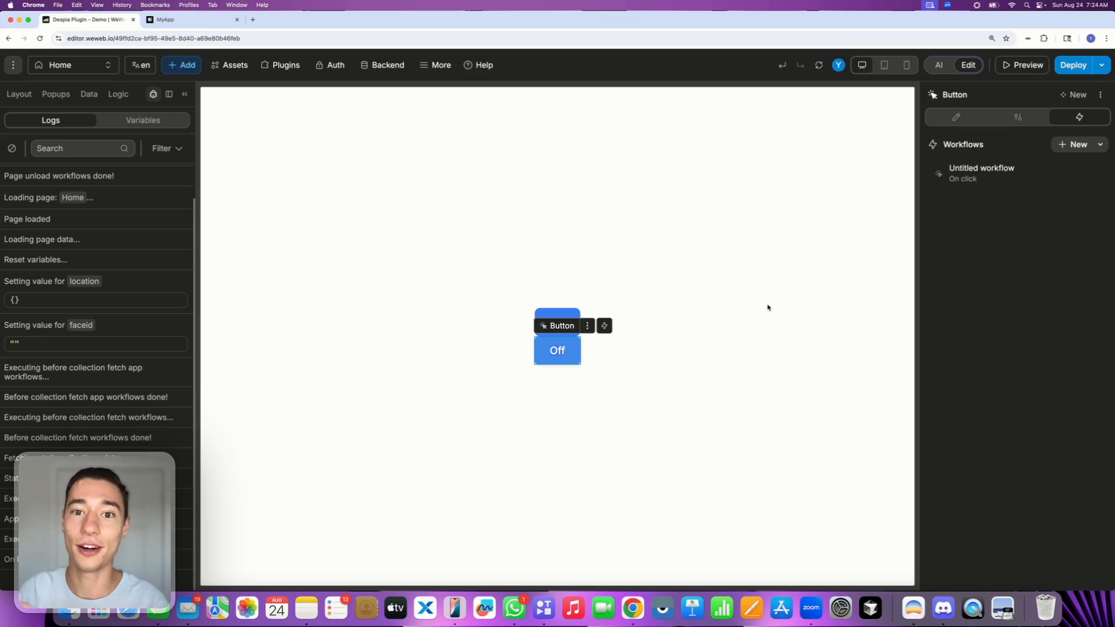
left_click(966, 184)
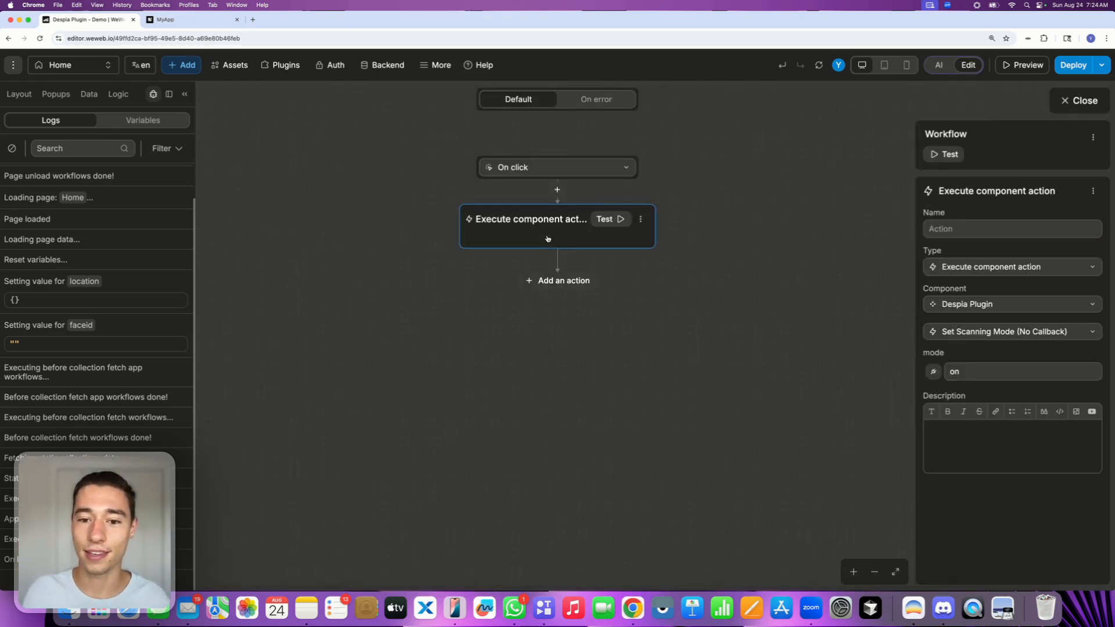
left_click(982, 372)
key("BackSpace")
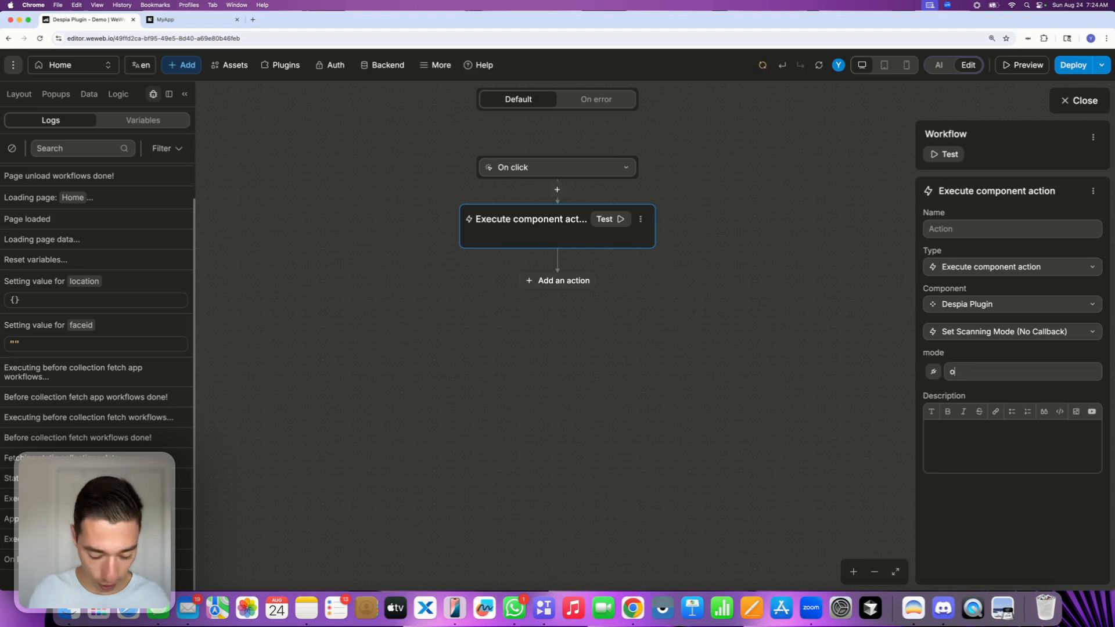
type("ff")
left_click(1082, 100)
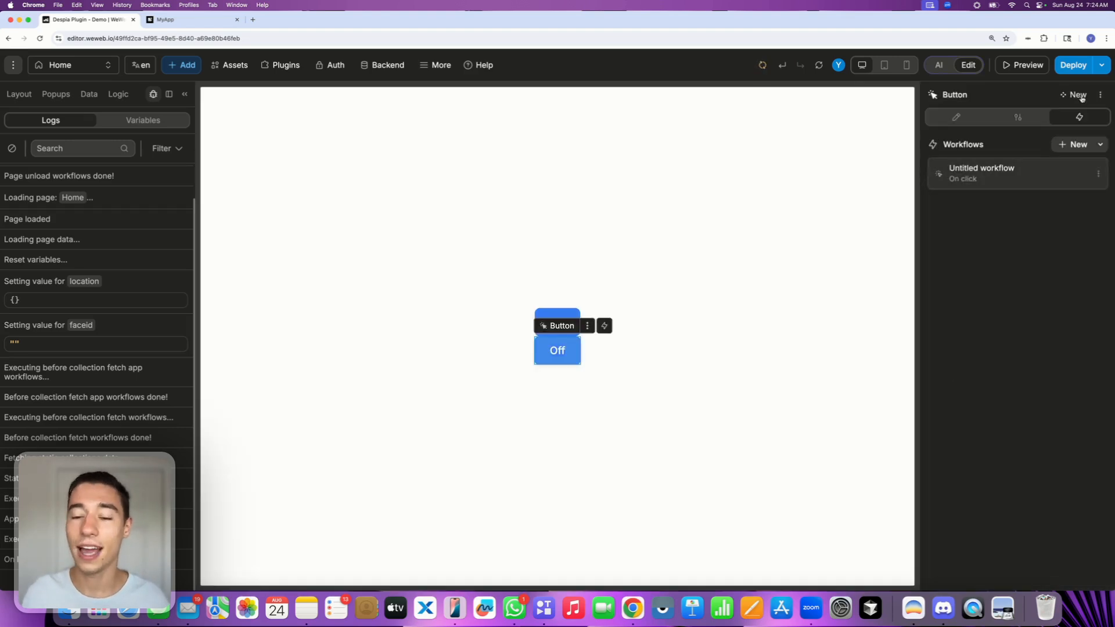
left_click(651, 363)
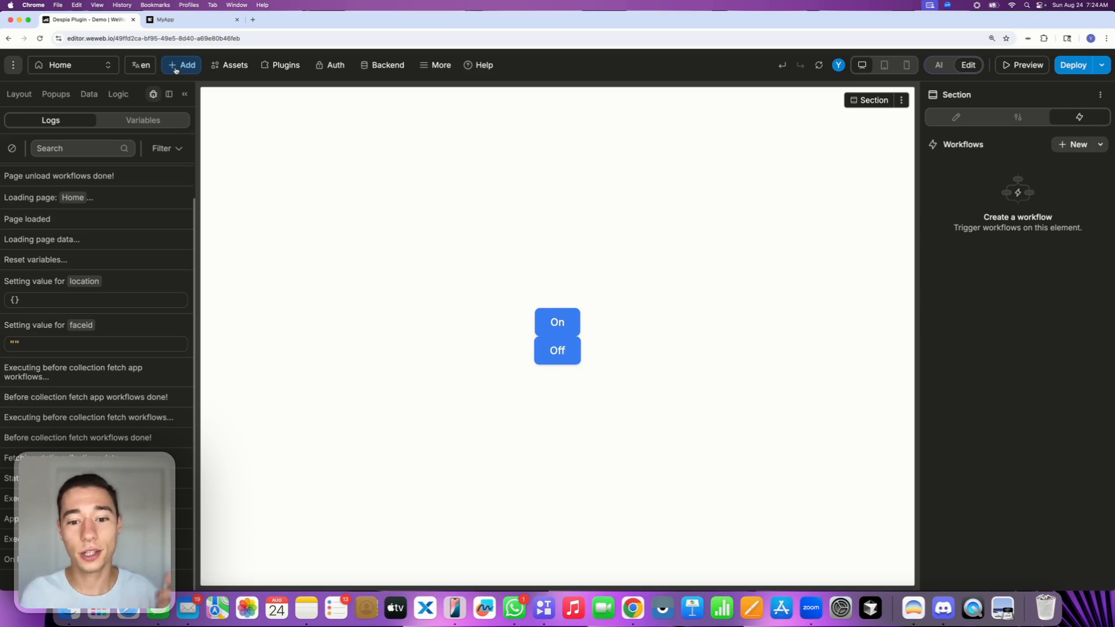
Duplicate the Off button and select the copy below it
right_click(562, 349)
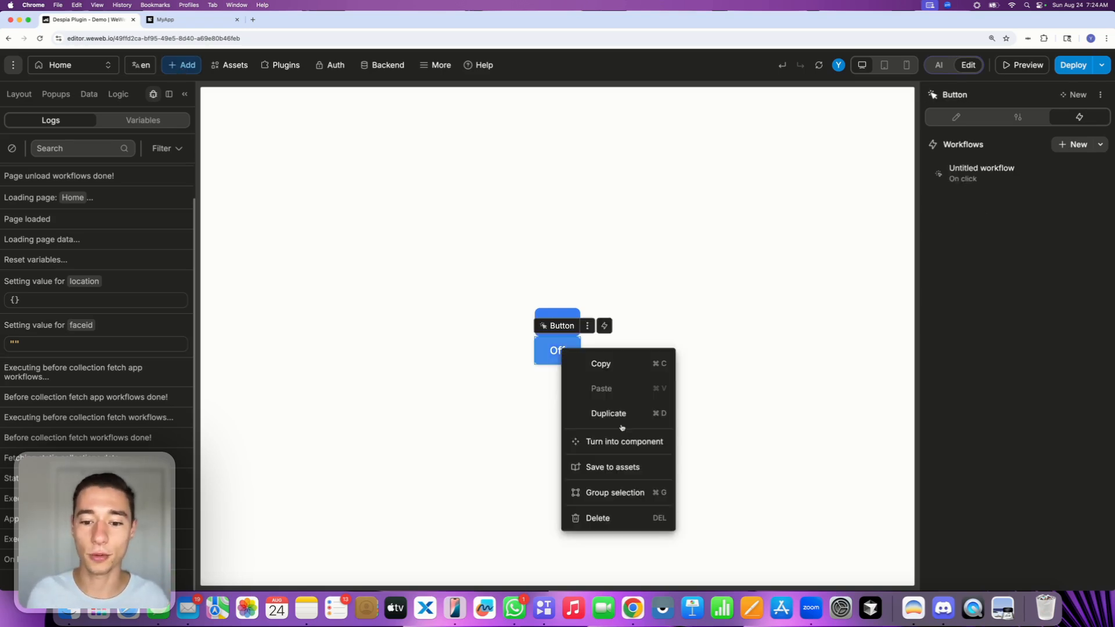
left_click(619, 414)
left_click(549, 364)
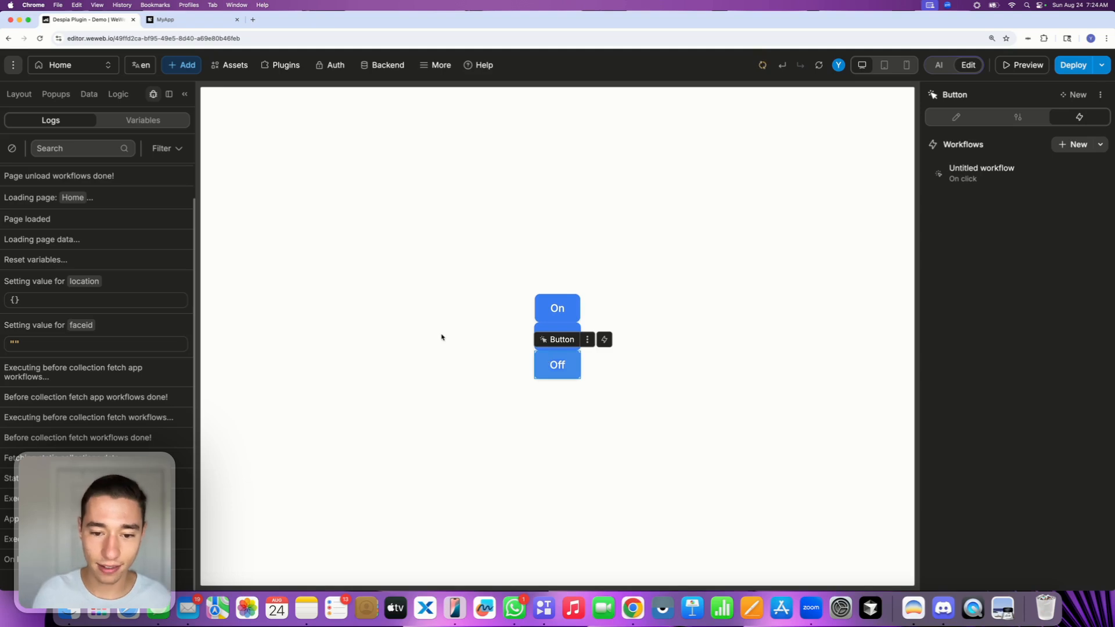
Change the text of the third button, the copy below Off, to "Auto"
double_click(556, 367)
key("BackSpace")
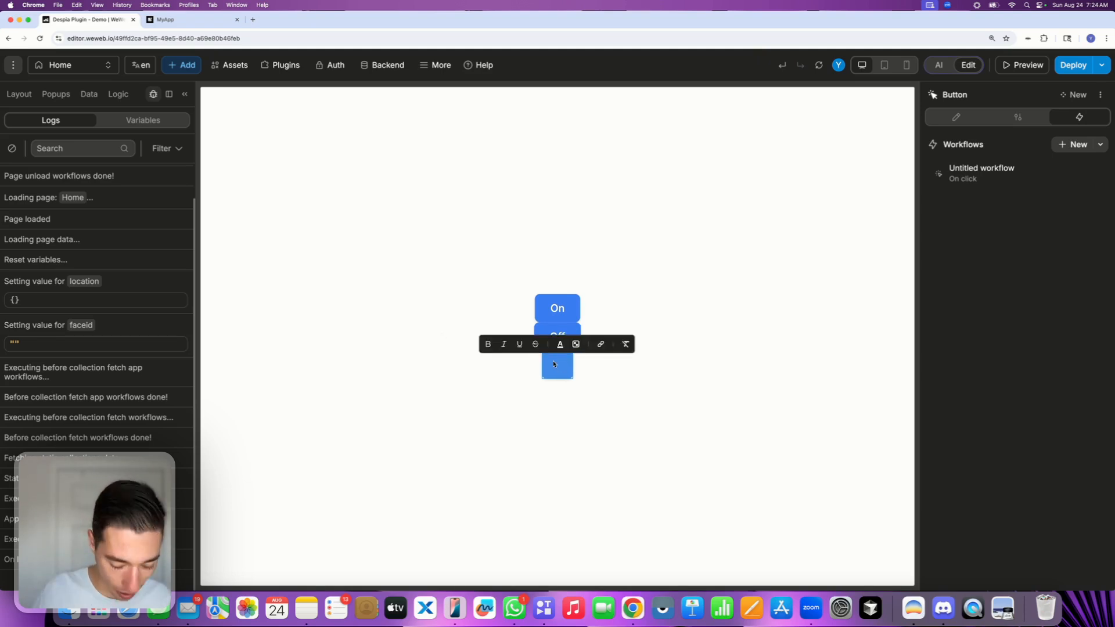
type("Auto")
left_click(625, 463)
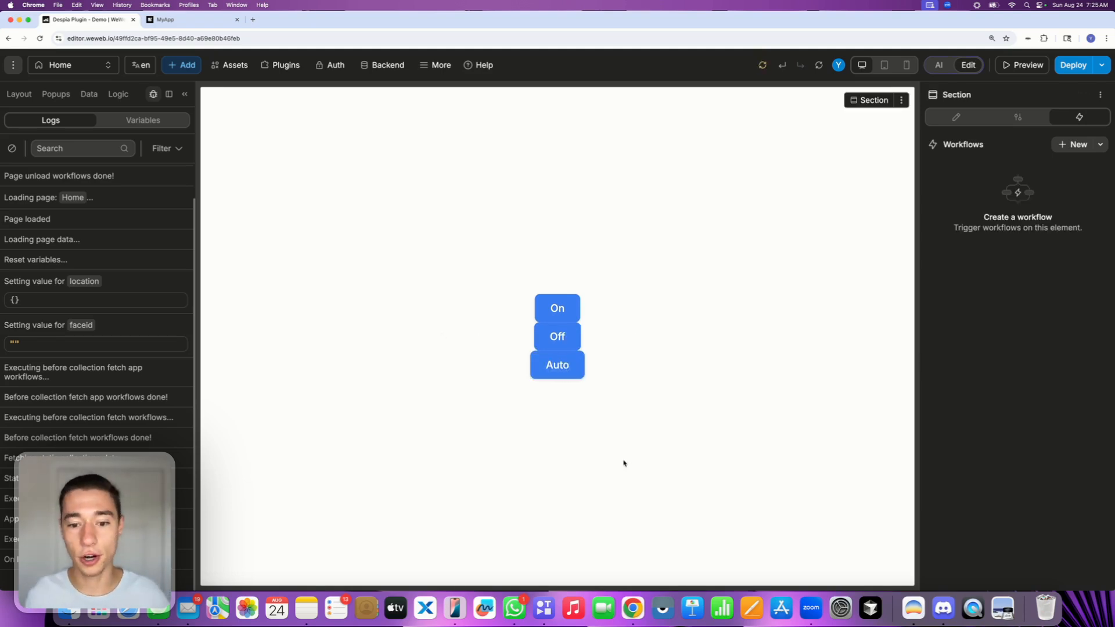
Set the scanning mode to "auto" in the component action of the Auto button's click workflow
left_click(565, 366)
left_click(988, 172)
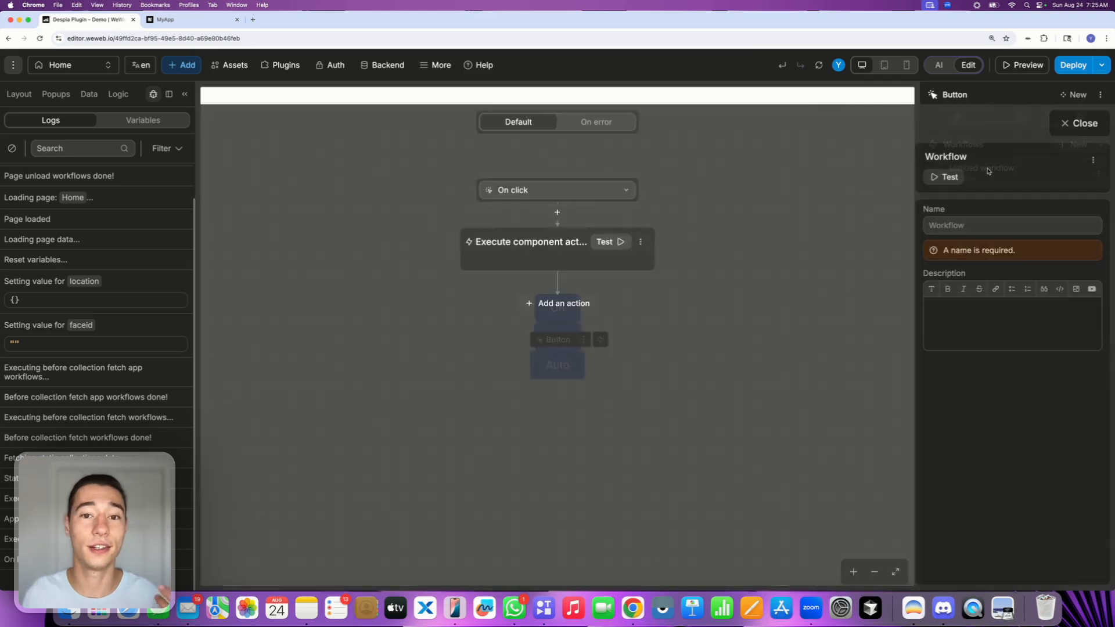
left_click(552, 221)
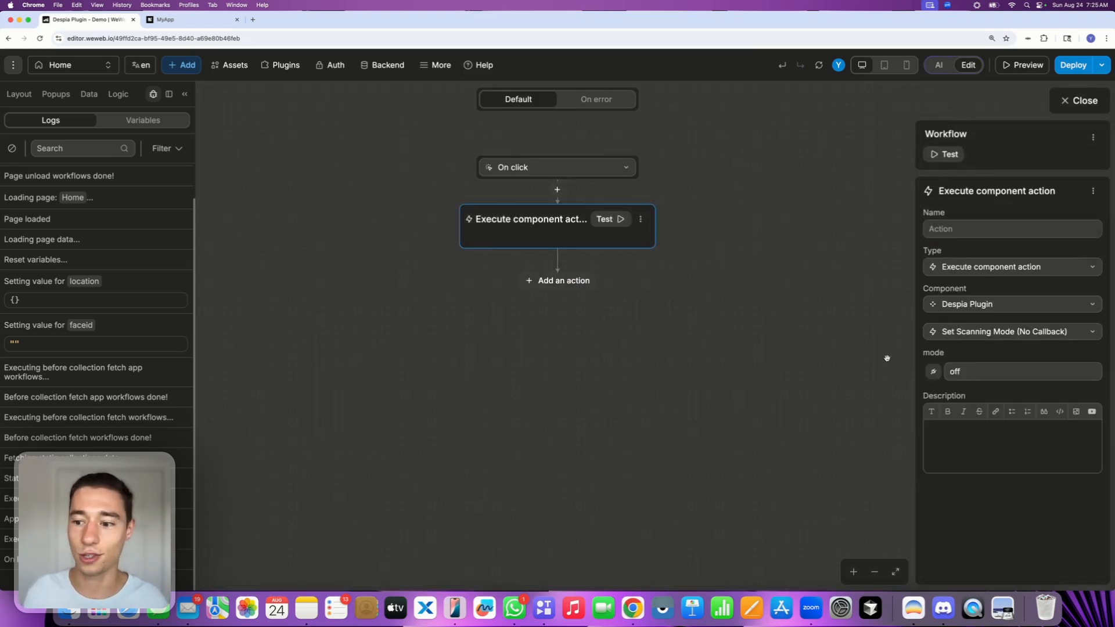
double_click(956, 372)
key("BackSpace")
type("auto")
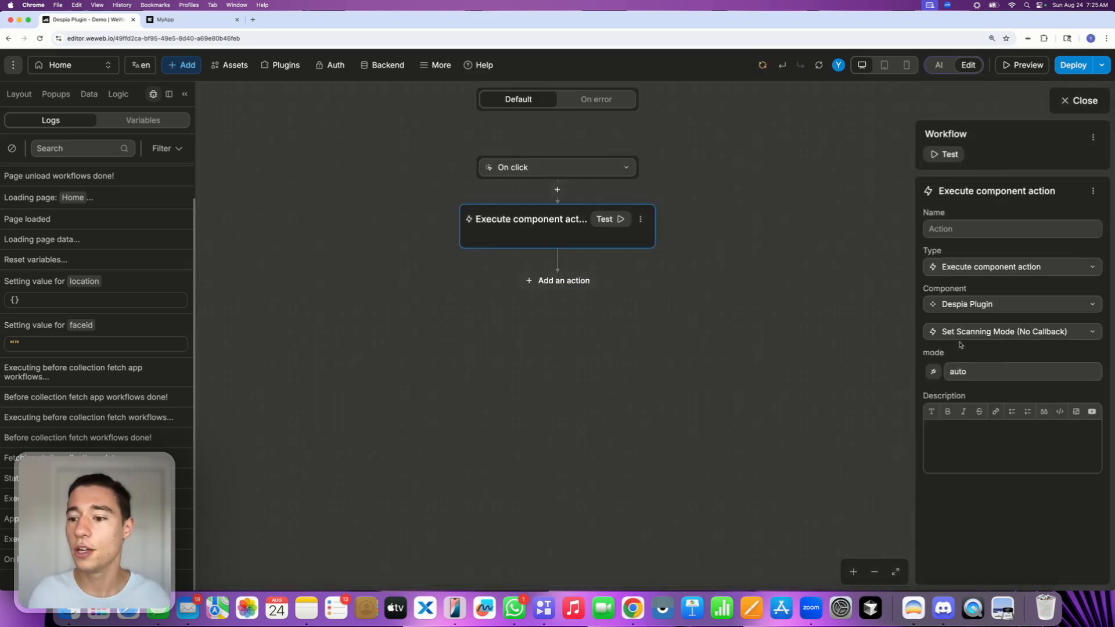
Try binding the action's mode to a formula, unbind it, and enter "auto" as the mode again
left_click(933, 372)
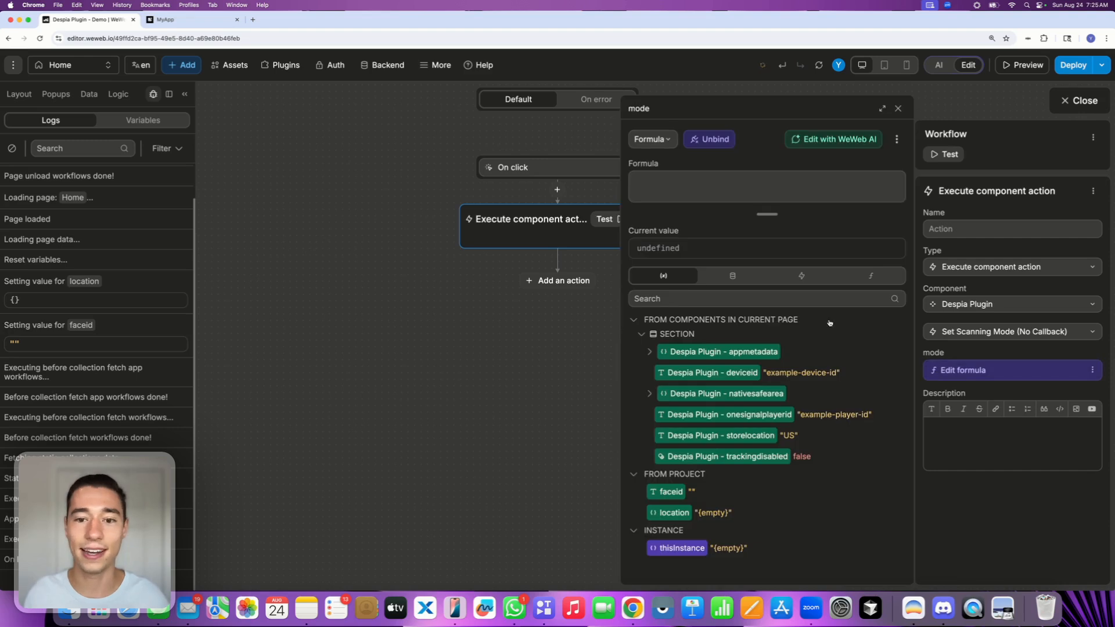
left_click(898, 110)
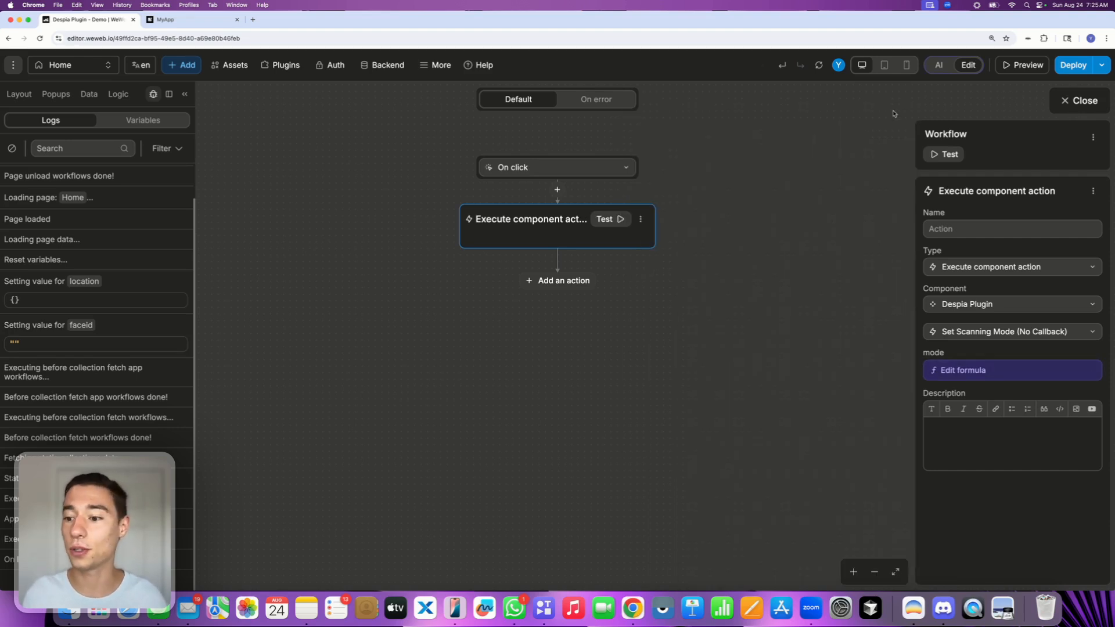
left_click(936, 369)
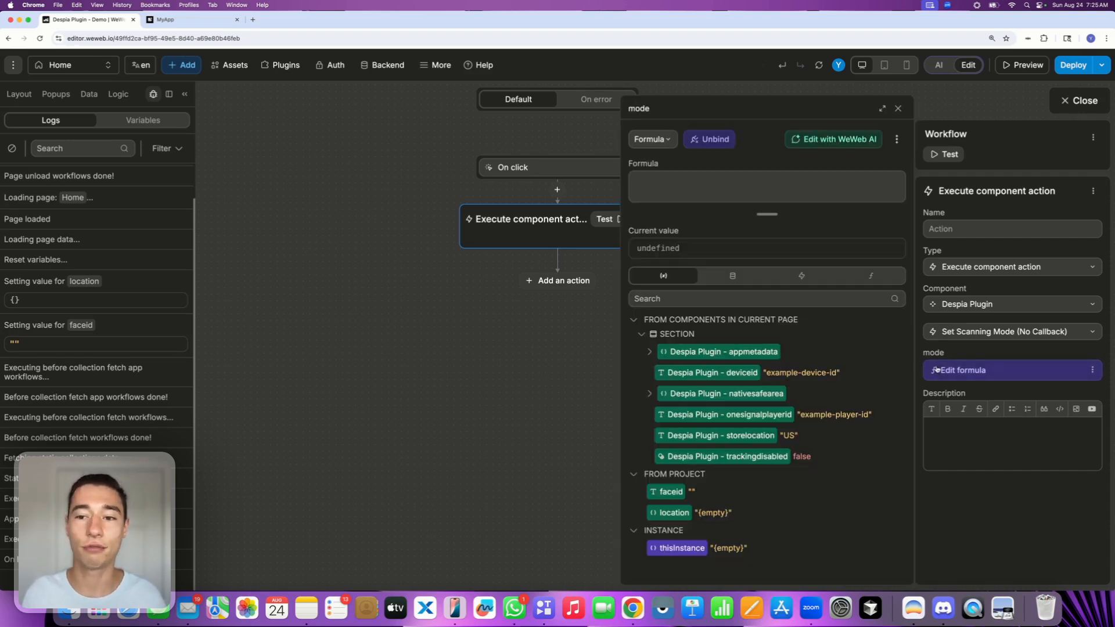
left_click(709, 139)
type("auto")
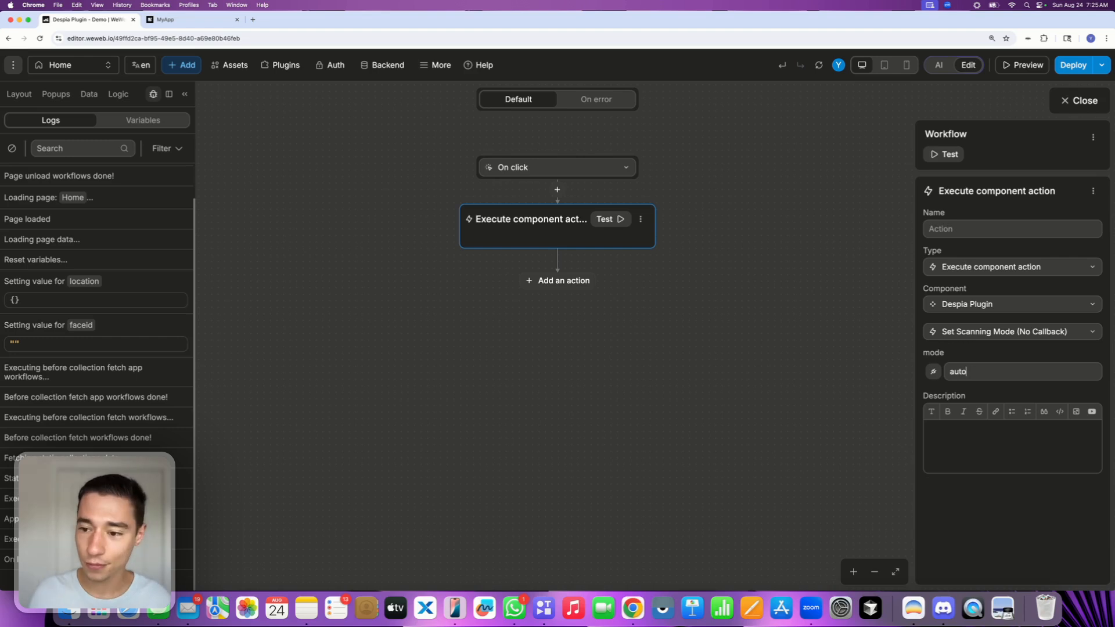
Close the workflow and publish the project to the WeWeb subdomain with the publish name "new"
left_click(1079, 101)
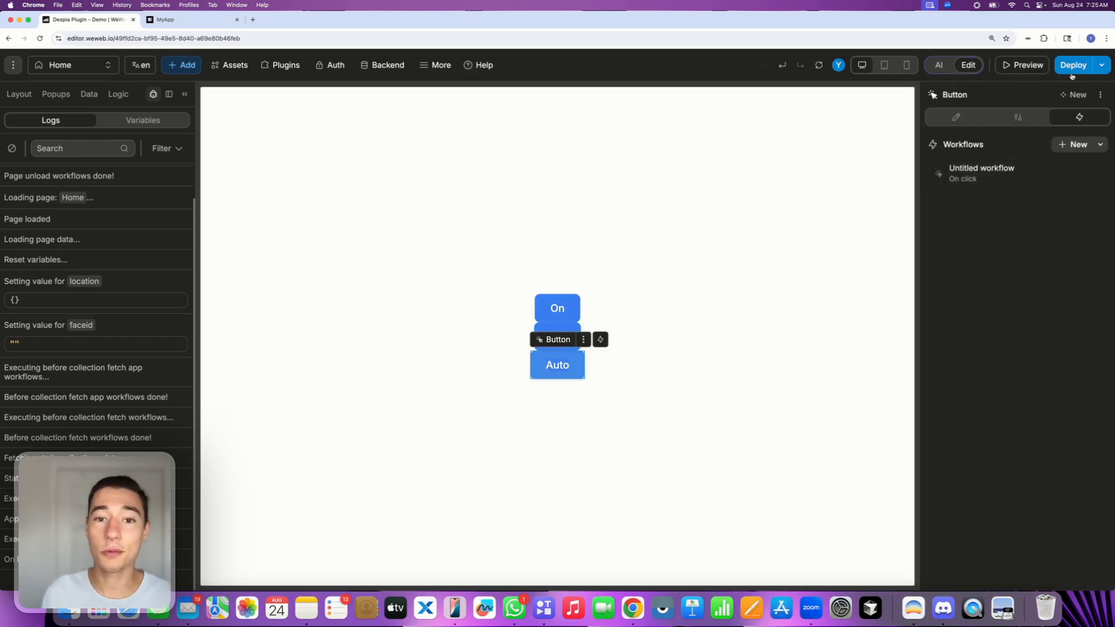
left_click(1072, 66)
left_click(990, 179)
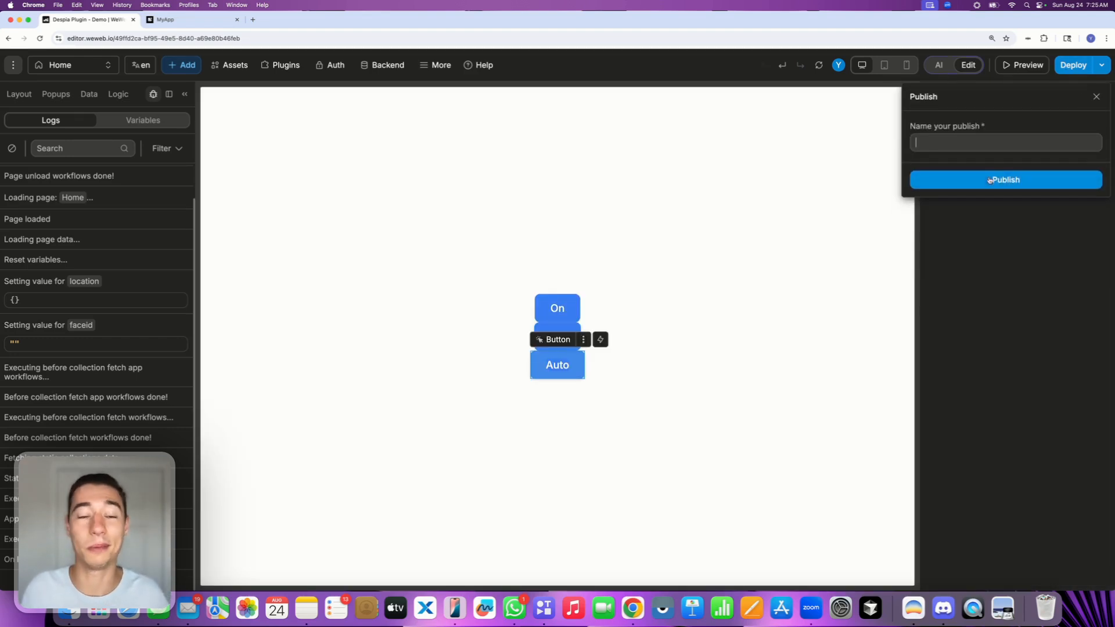
type("new")
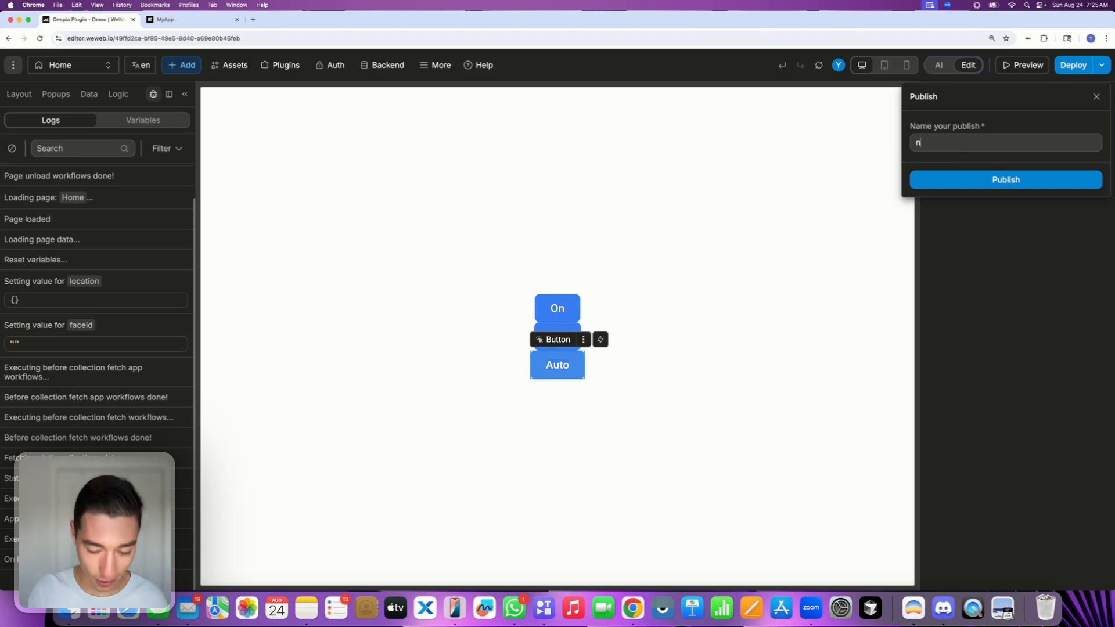
left_click(967, 177)
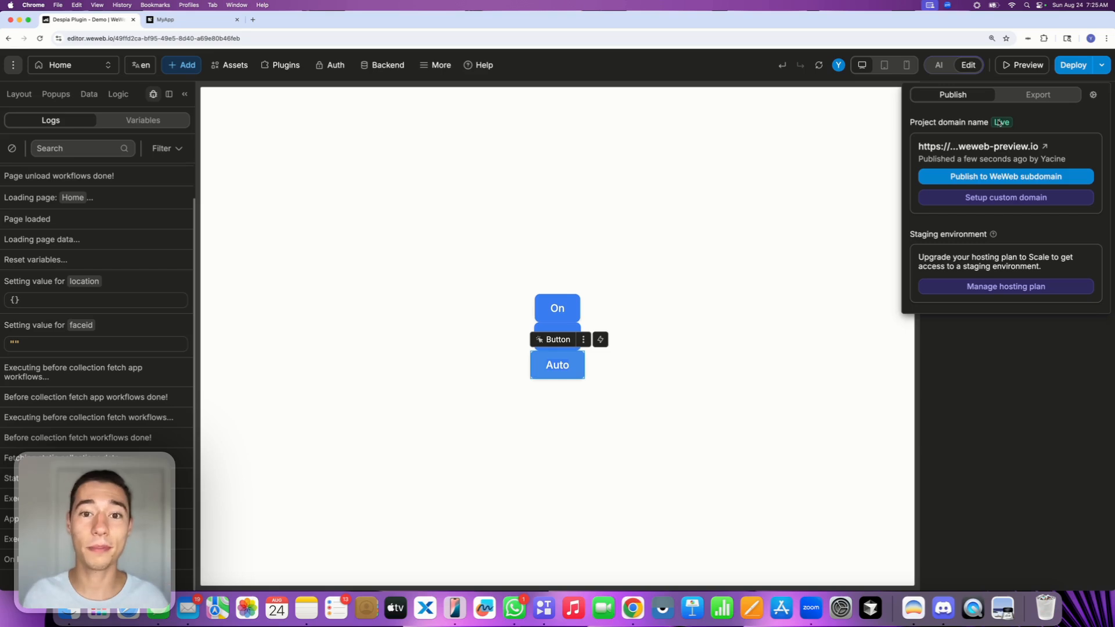
Switch to iPhone Mirroring, launch MyApp, and test the On, Off and Auto scanning mode buttons repeatedly
left_click(455, 608)
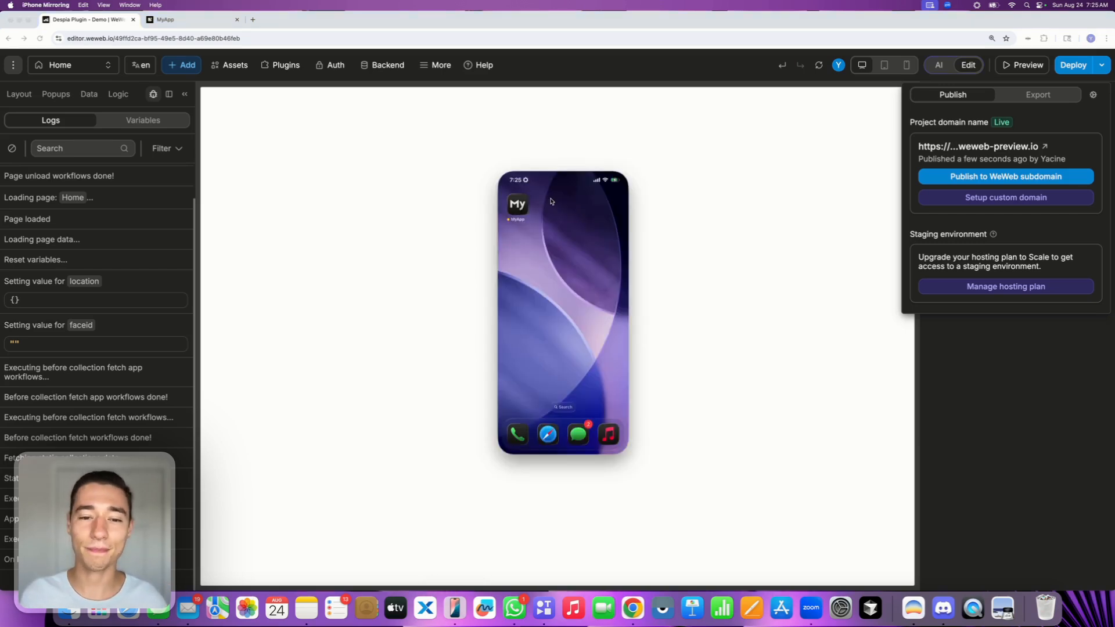
left_click(515, 214)
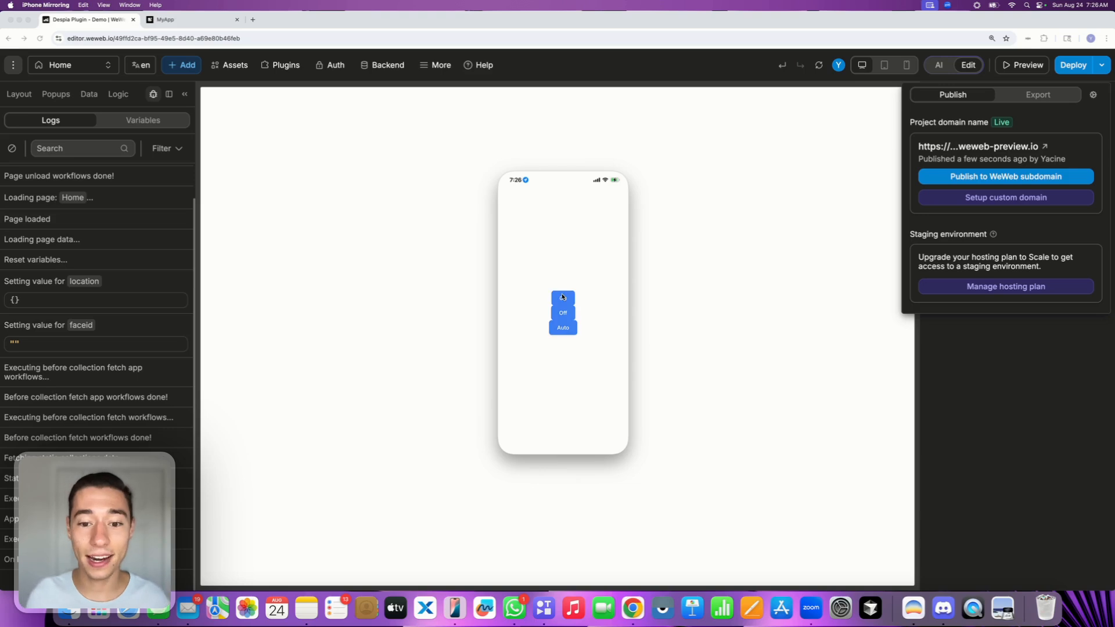
left_click(562, 297)
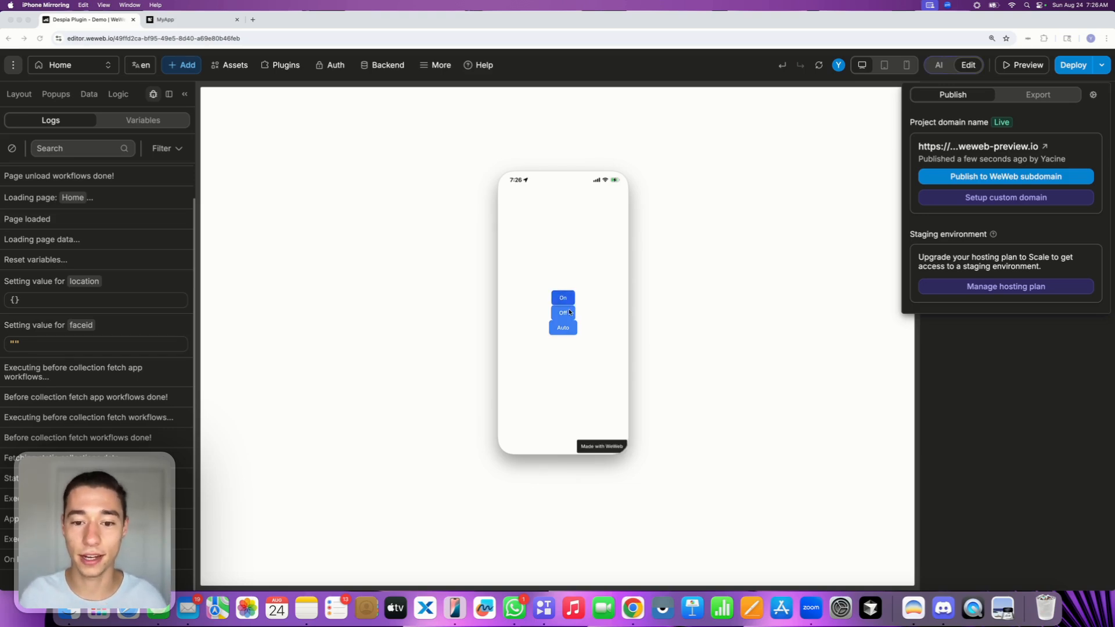
left_click(565, 312)
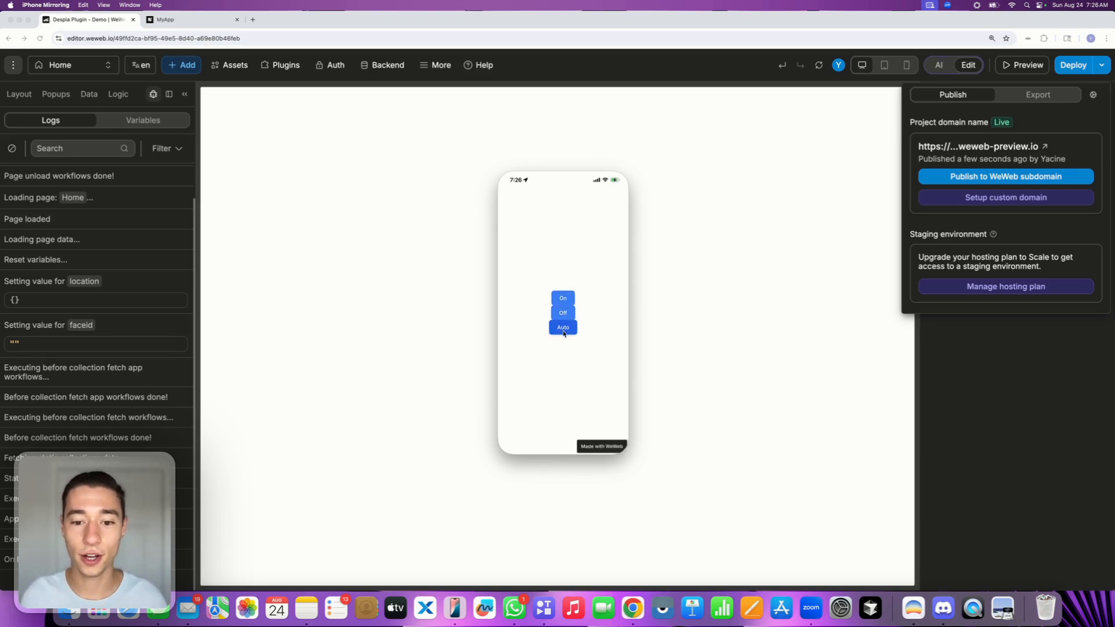
left_click(562, 298)
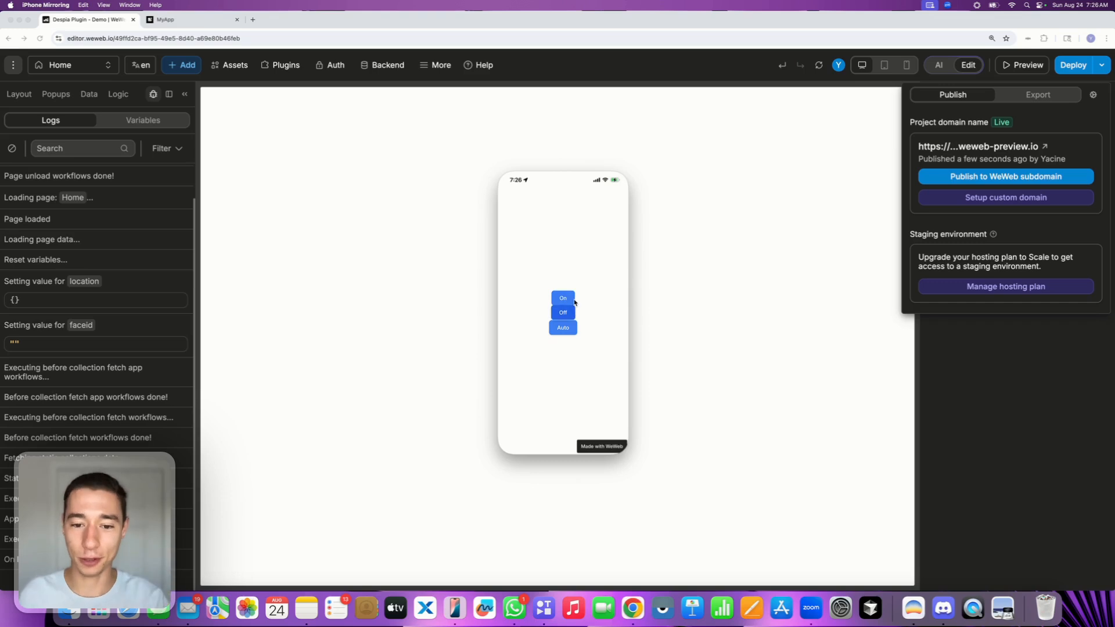
left_click(572, 312)
left_click(565, 329)
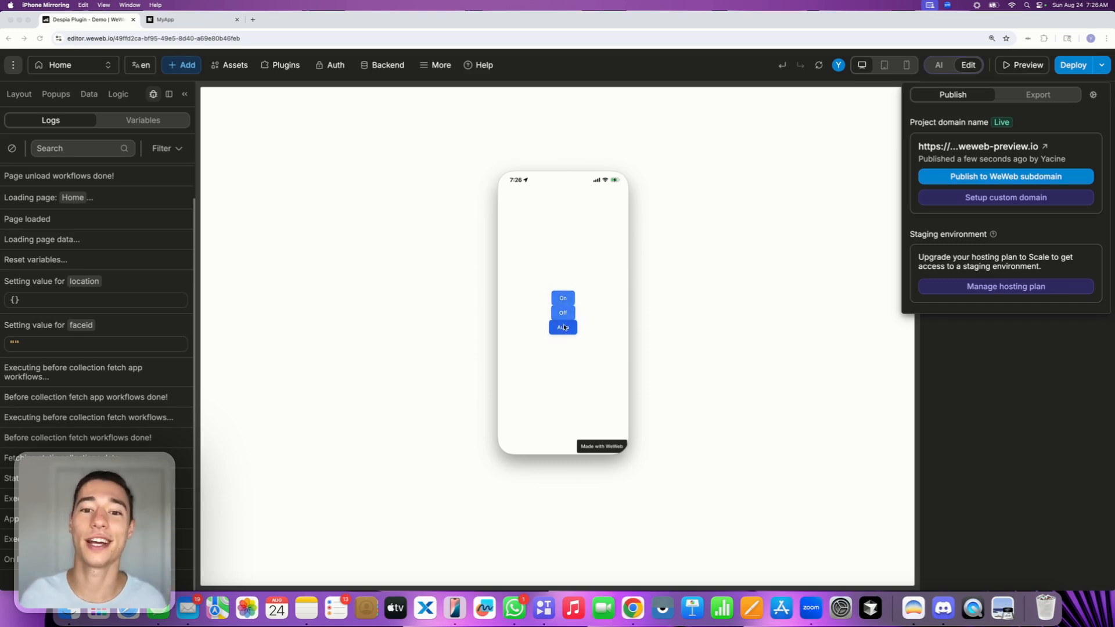
left_click(564, 314)
left_click(559, 300)
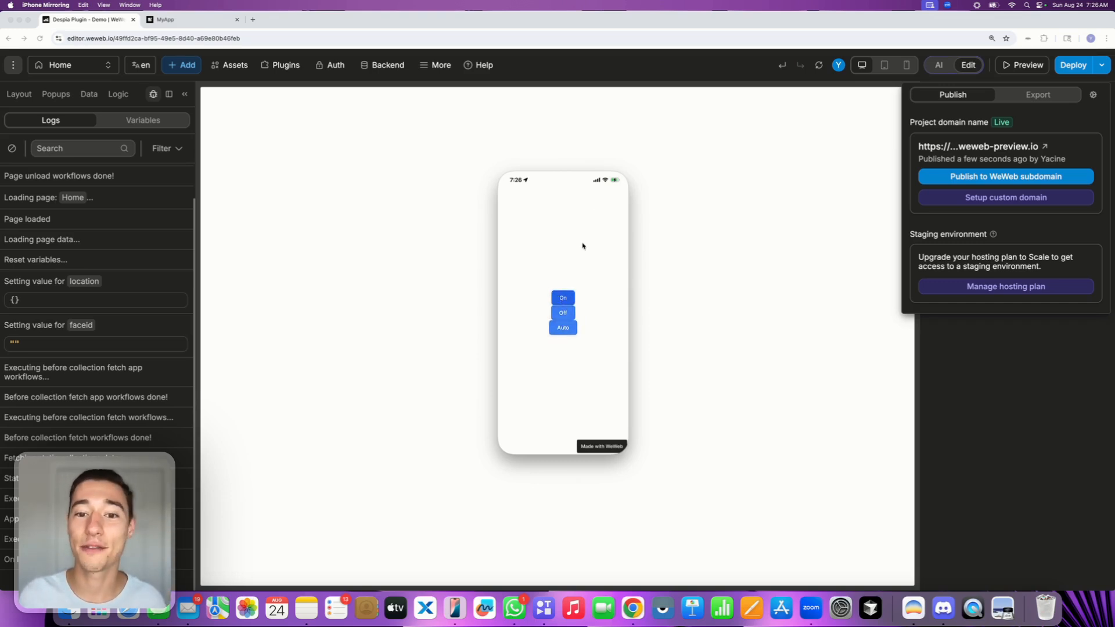